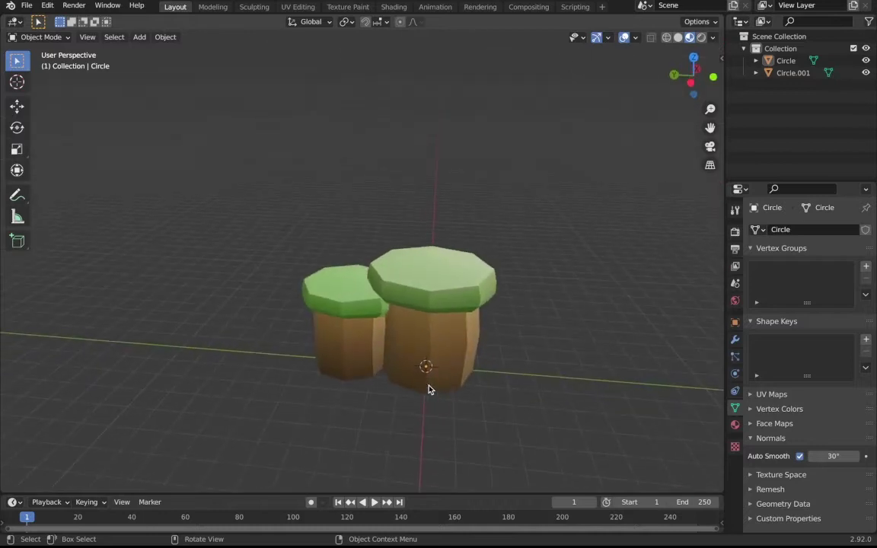
Add an 8-vertex circle mesh with a 1 m radius at the world origin.
{"action": "left_click", "coordinate": [367, 327]}
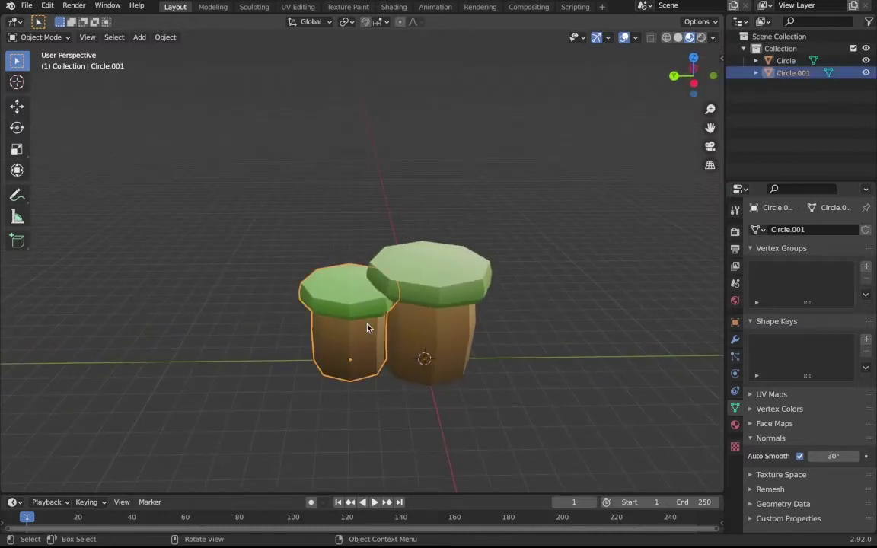
{"action": "key", "text": "shift+a"}
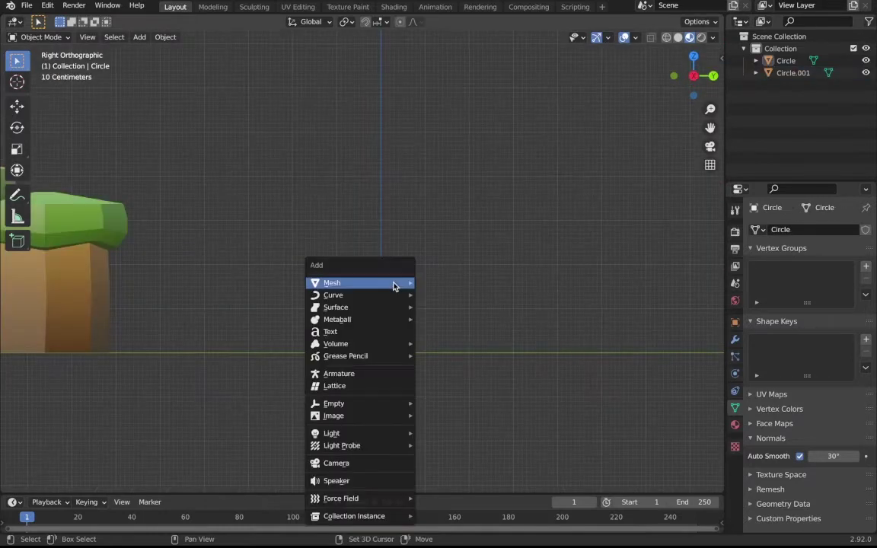
{"action": "mouse_move", "coordinate": [397, 284]}
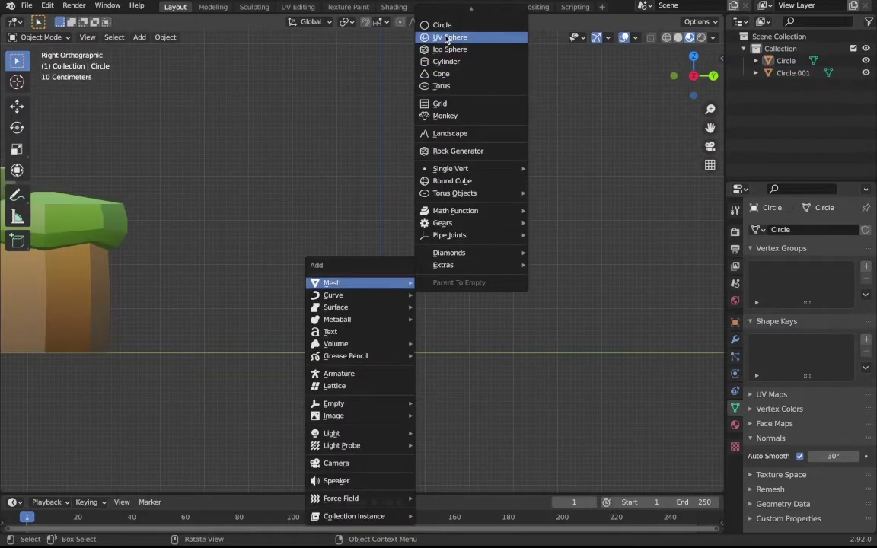
{"action": "left_click", "coordinate": [442, 27]}
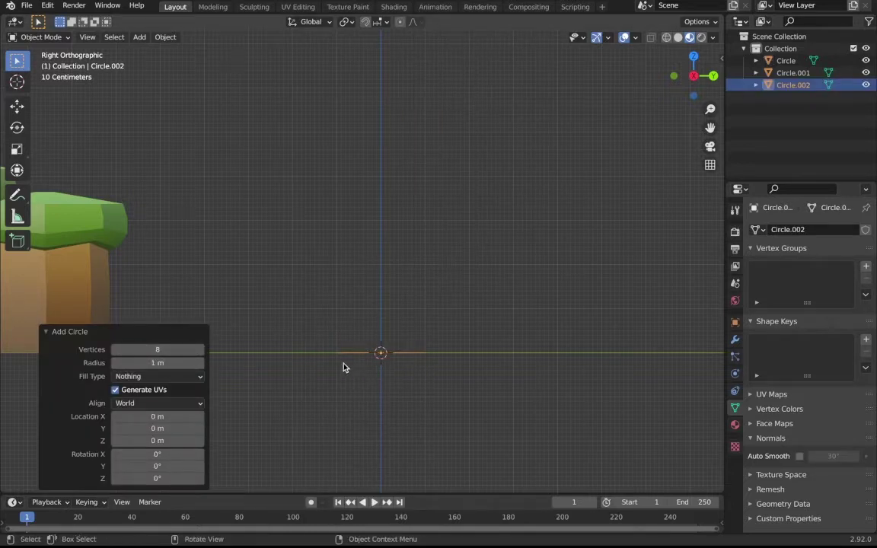
Scale the new circle's mesh up to about 1.7 times its size in Edit Mode.
{"action": "key", "text": "Tab"}
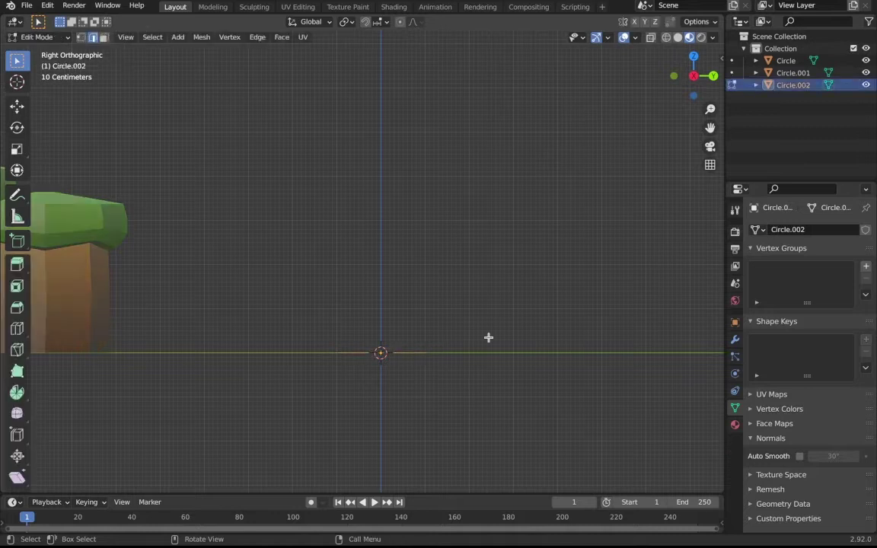
{"action": "key", "text": "s"}
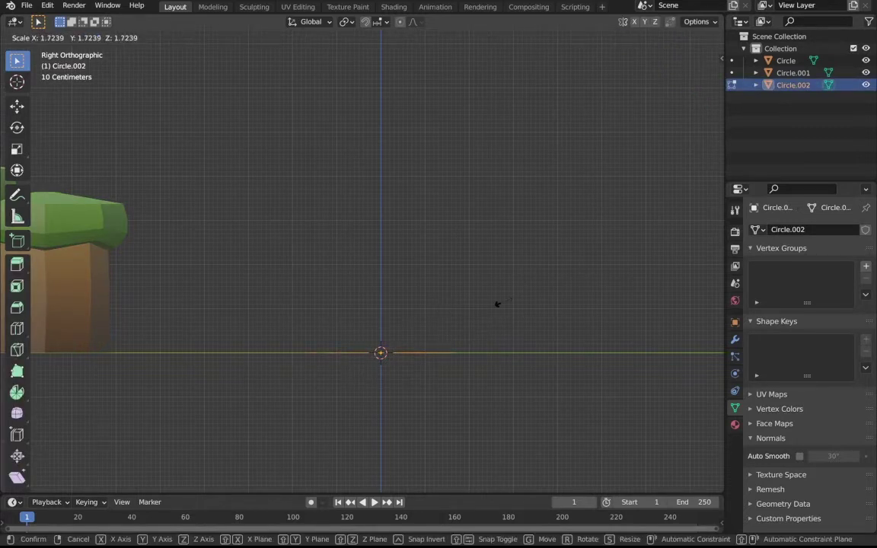
{"action": "left_click", "coordinate": [500, 305]}
{"action": "key", "text": "Tab"}
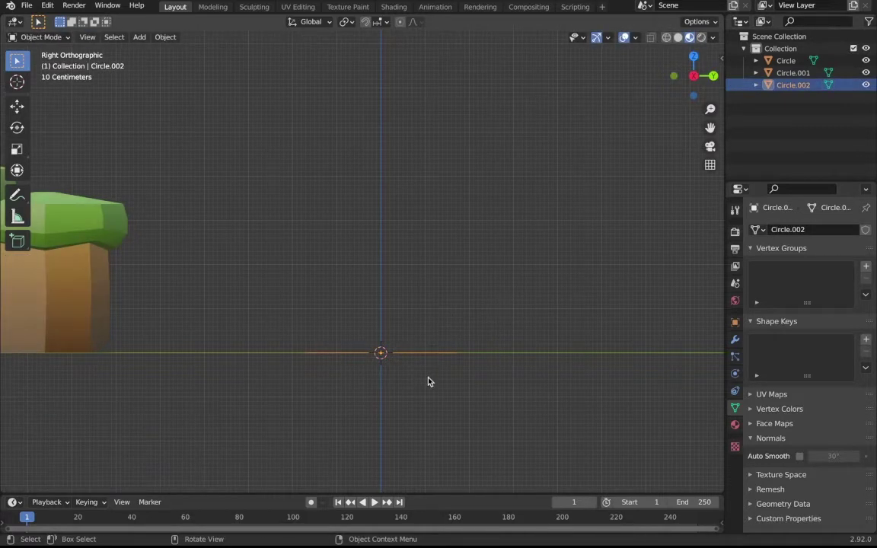
Extrude the circle about 3.28 m straight up along Z to form the pillar's body.
{"action": "key", "text": "Tab"}
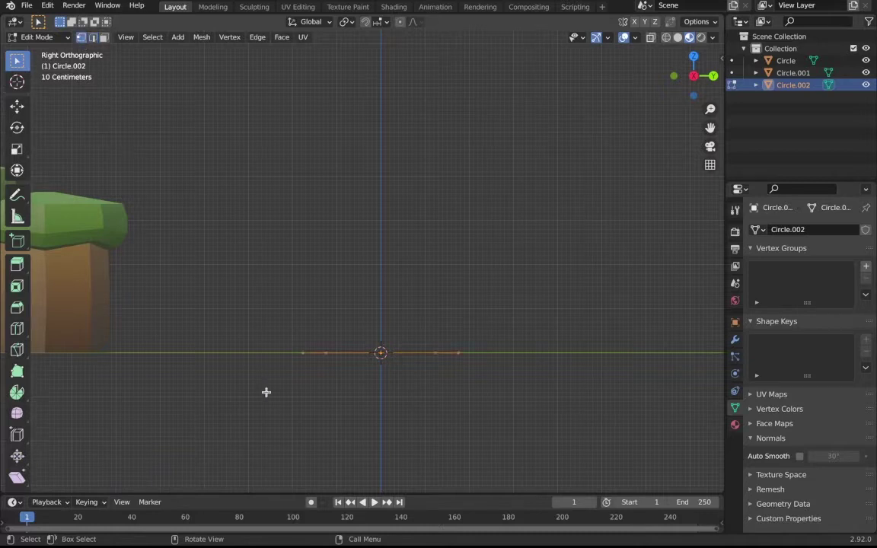
{"action": "key", "text": "e"}
{"action": "key", "text": "z"}
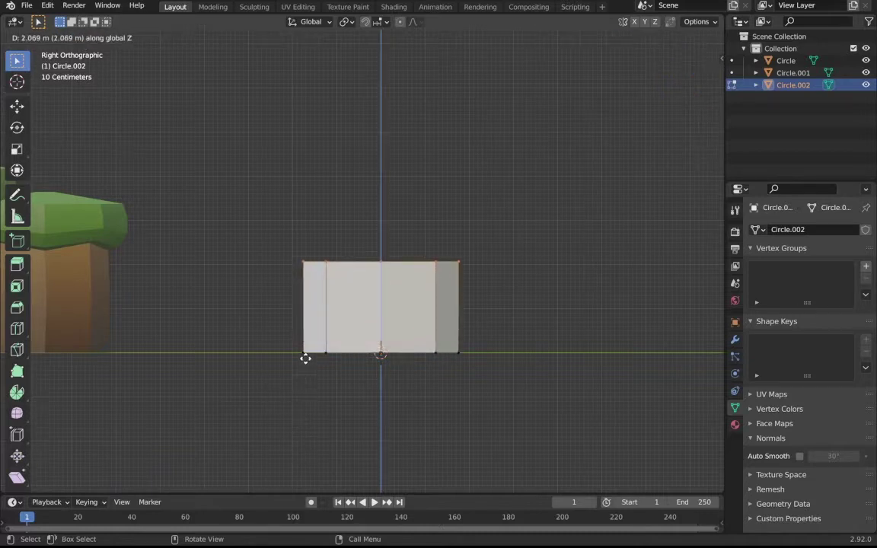
{"action": "key", "text": "z"}
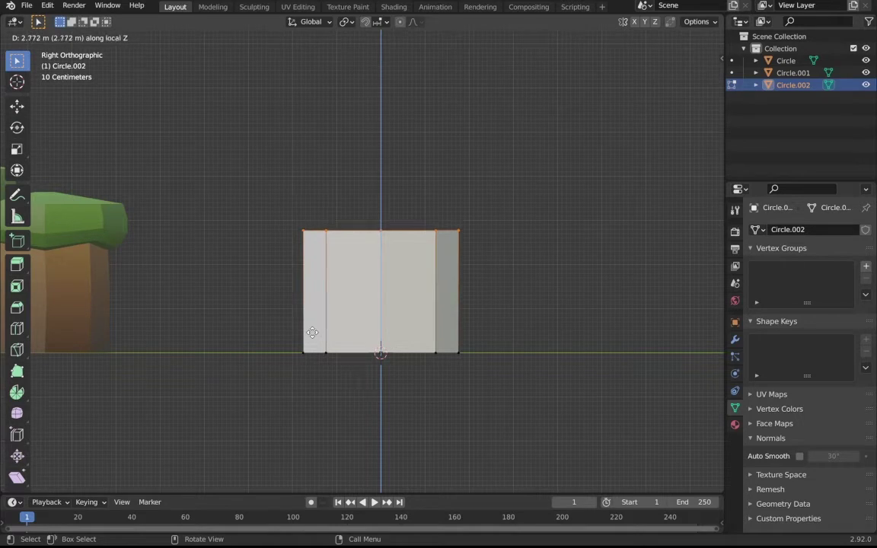
{"action": "key", "text": "z"}
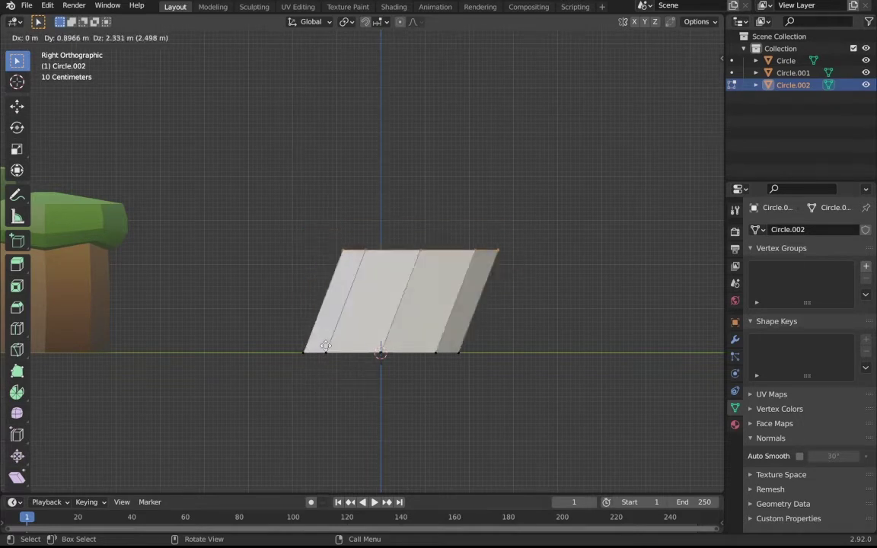
{"action": "key", "text": "z"}
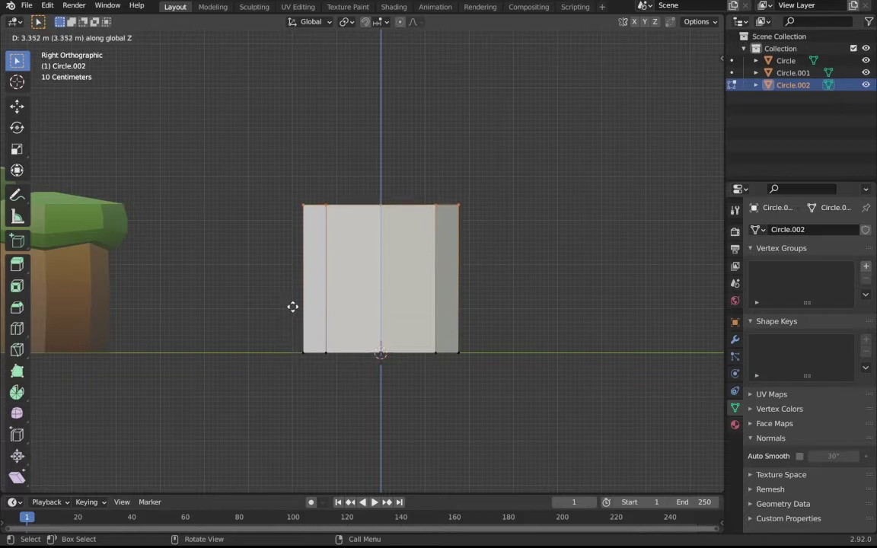
{"action": "left_click", "coordinate": [292, 310]}
Extrude the top edge loop in place scaled by 1.177, and raise a further extrusion about 0.92 m to form the cap's rim.
{"action": "scroll", "coordinate": [293, 309], "scroll_direction": "up", "scroll_amount": 3, "text": "shift"}
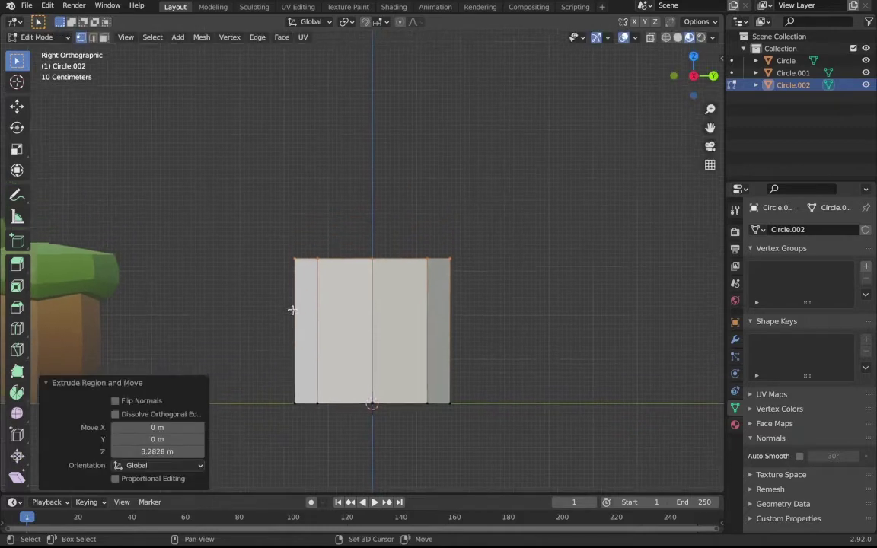
{"action": "key", "text": "e"}
{"action": "left_click", "coordinate": [475, 305]}
{"action": "key", "text": "s"}
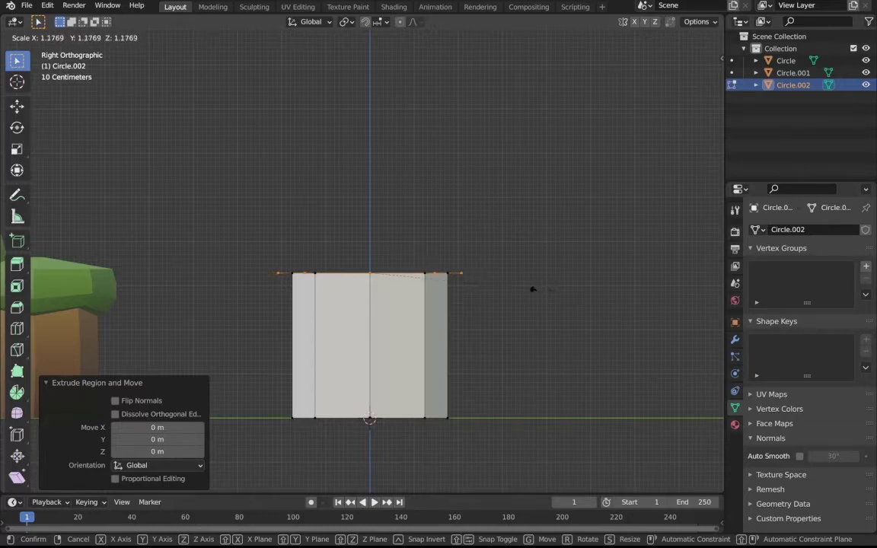
{"action": "left_click", "coordinate": [533, 290]}
{"action": "key", "text": "e"}
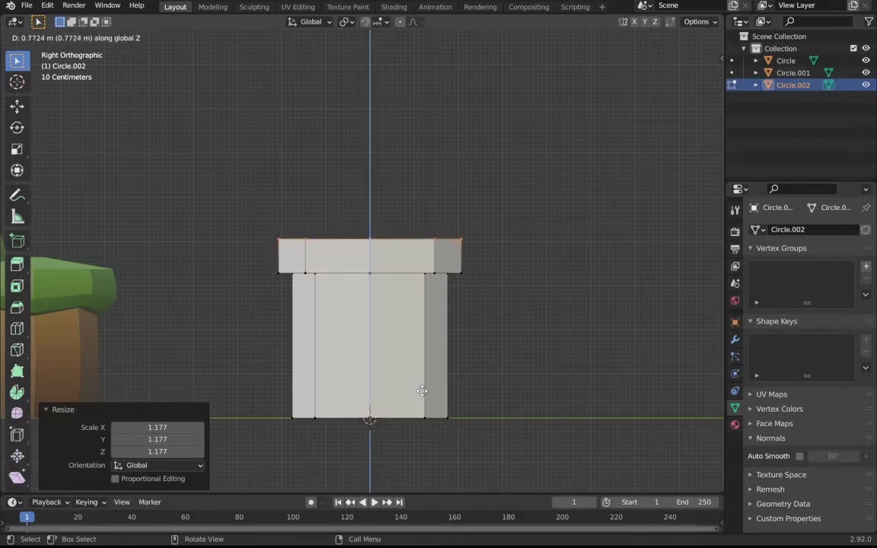
{"action": "left_click", "coordinate": [423, 386]}
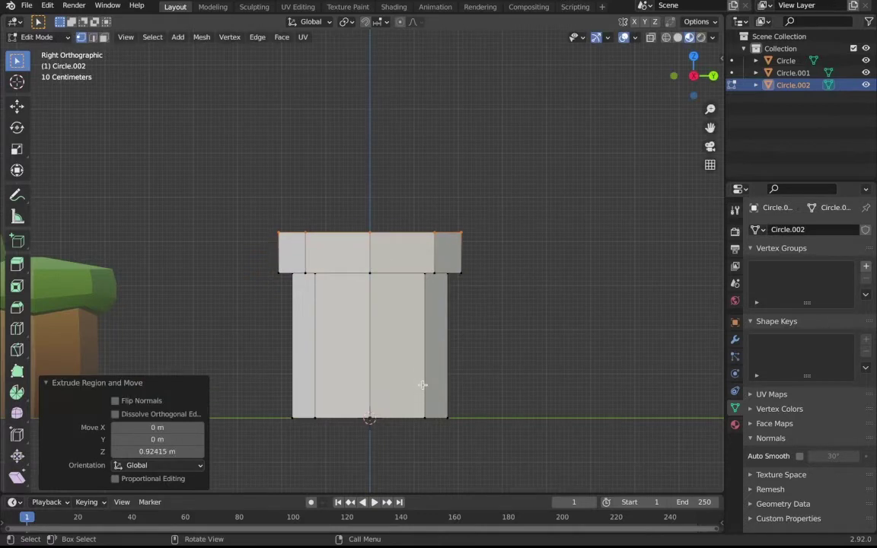
Fill the cap's open top with a face and inset it about 1.739 m toward the centre.
{"action": "middle_click_drag", "start_coordinate": [423, 385], "coordinate": [423, 385]}
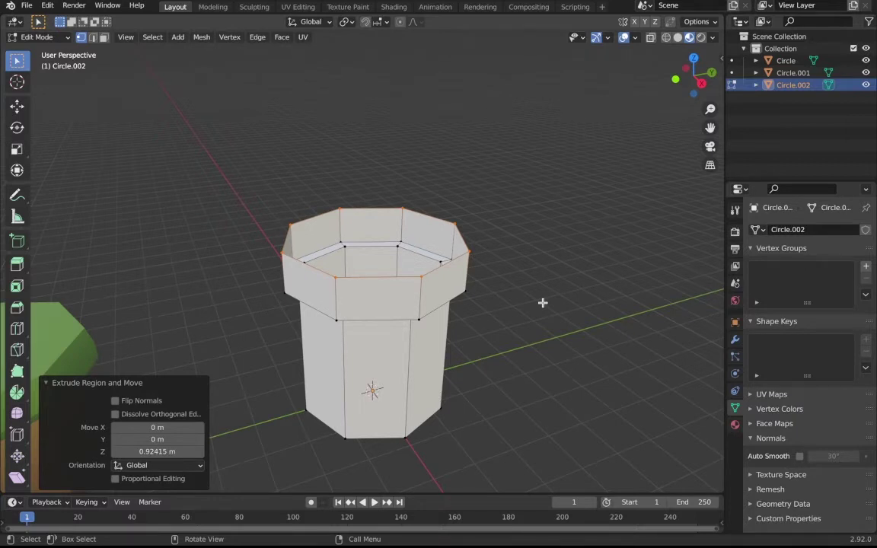
{"action": "key", "text": "KP_2"}
{"action": "key", "text": "KP_2"}
{"action": "key", "text": "KP_2"}
{"action": "key", "text": "KP_2"}
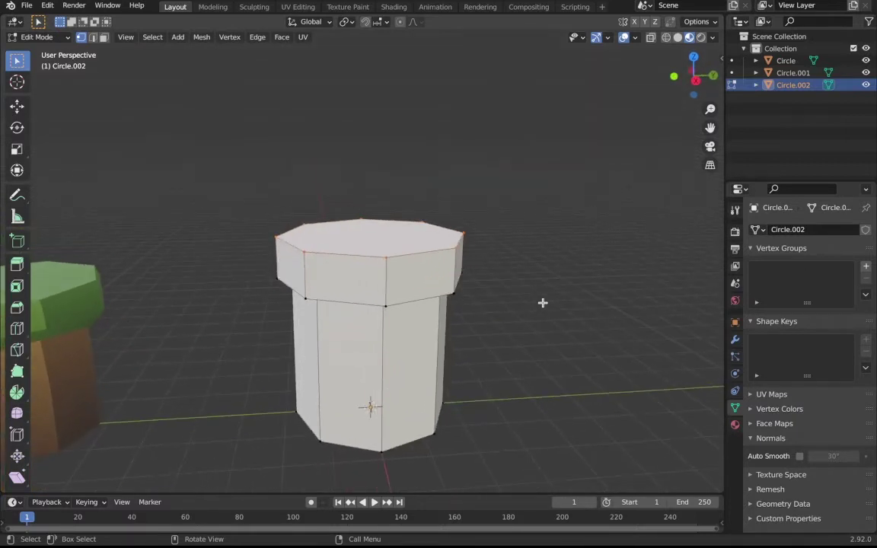
{"action": "key", "text": "KP_8"}
{"action": "key", "text": "KP_8"}
{"action": "key", "text": "KP_8"}
{"action": "key", "text": "i"}
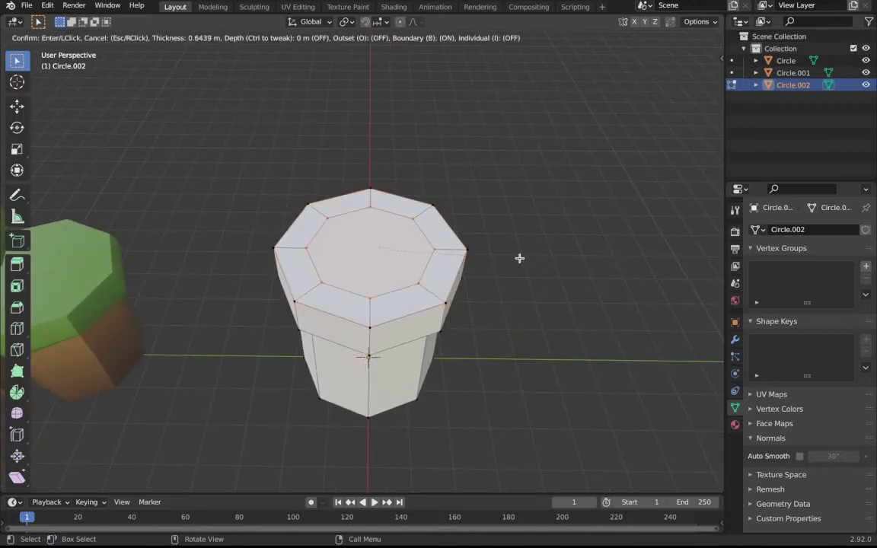
{"action": "left_click", "coordinate": [497, 255]}
Raise the small central face of the cap about 0.26 m along Z.
{"action": "key", "text": "KP_2"}
{"action": "key", "text": "KP_2"}
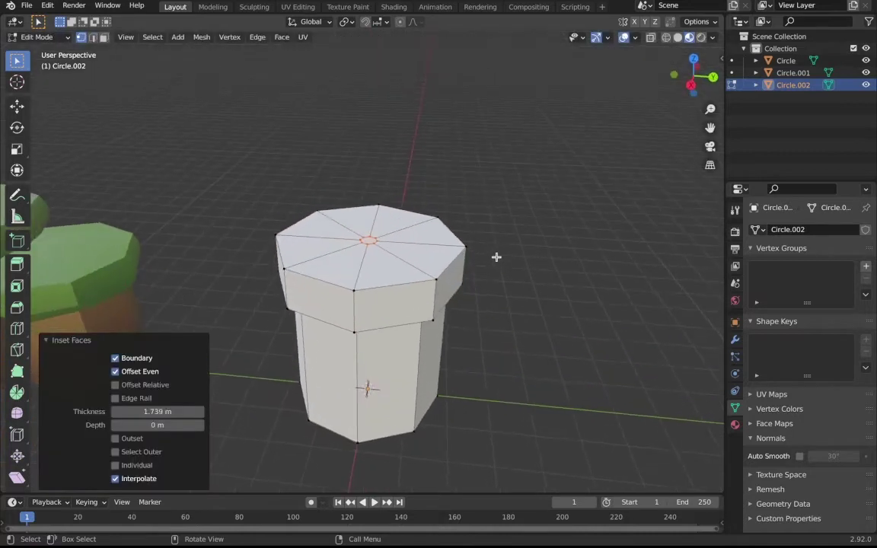
{"action": "key", "text": "g"}
{"action": "key", "text": "z"}
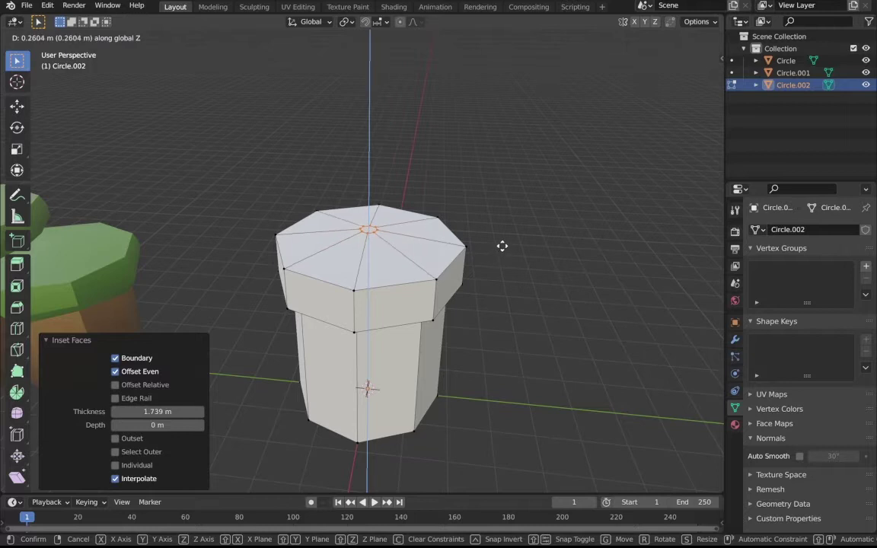
{"action": "left_click", "coordinate": [502, 245]}
Close the pillar's open underside by filling its bottom edge loop with a face in edge select mode.
{"action": "key", "text": "KP_2"}
{"action": "key", "text": "KP_2"}
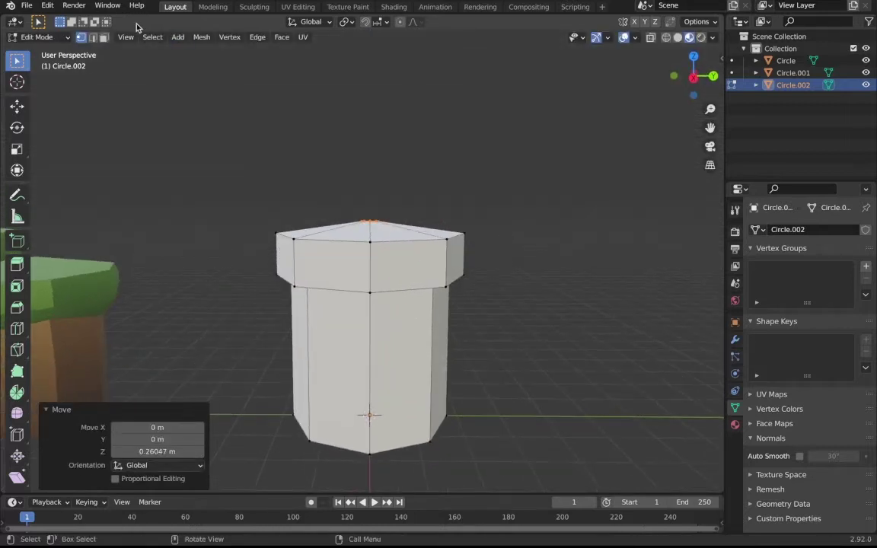
{"action": "left_click", "coordinate": [91, 38]}
{"action": "mouse_move", "coordinate": [327, 242]}
{"action": "middle_mouse_down"}
{"action": "mouse_move", "coordinate": [344, 197]}
{"action": "mouse_move", "coordinate": [333, 230]}
{"action": "middle_mouse_up"}
{"action": "key", "text": "Tab"}
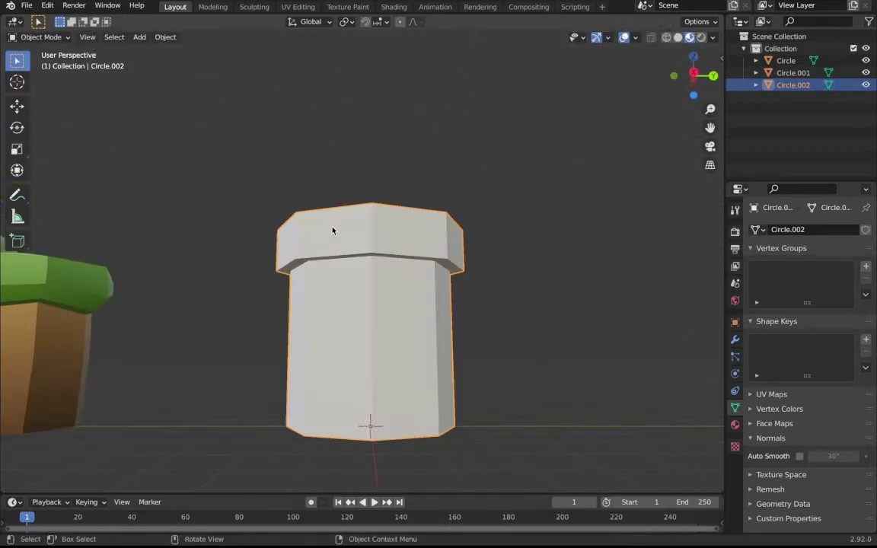
{"action": "middle_click_drag", "start_coordinate": [428, 219], "coordinate": [443, 199]}
{"action": "key", "text": "Tab"}
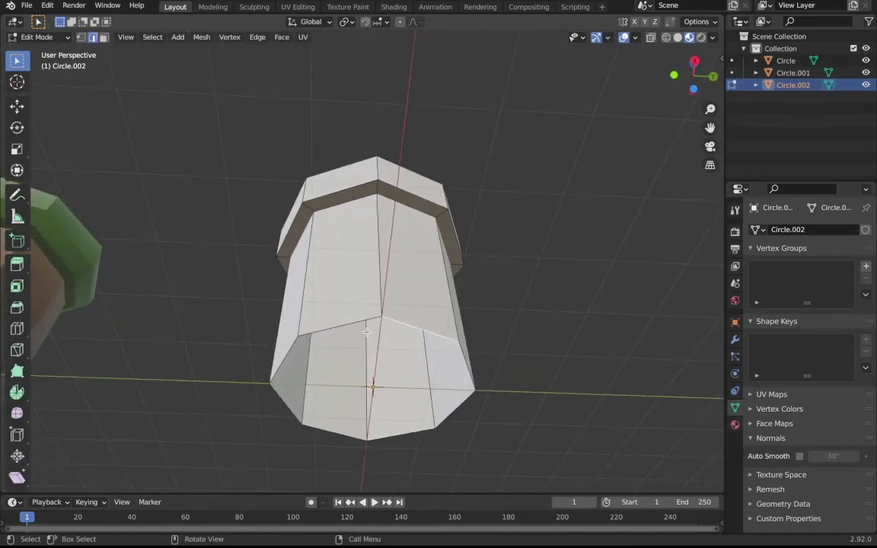
{"action": "left_click", "coordinate": [363, 321], "text": "alt"}
{"action": "key", "text": "f"}
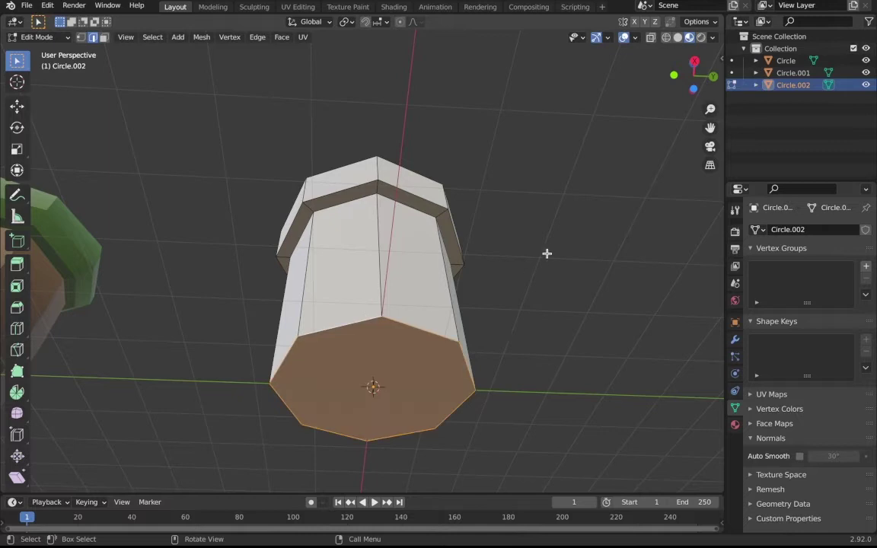
Add two evenly spaced horizontal loop cuts around the cap's rim and scale them outward slightly to round it.
{"action": "middle_click_drag", "start_coordinate": [547, 254], "coordinate": [578, 239]}
{"action": "key", "text": "Tab"}
{"action": "key", "text": "Tab"}
{"action": "key", "text": "ctrl+r"}
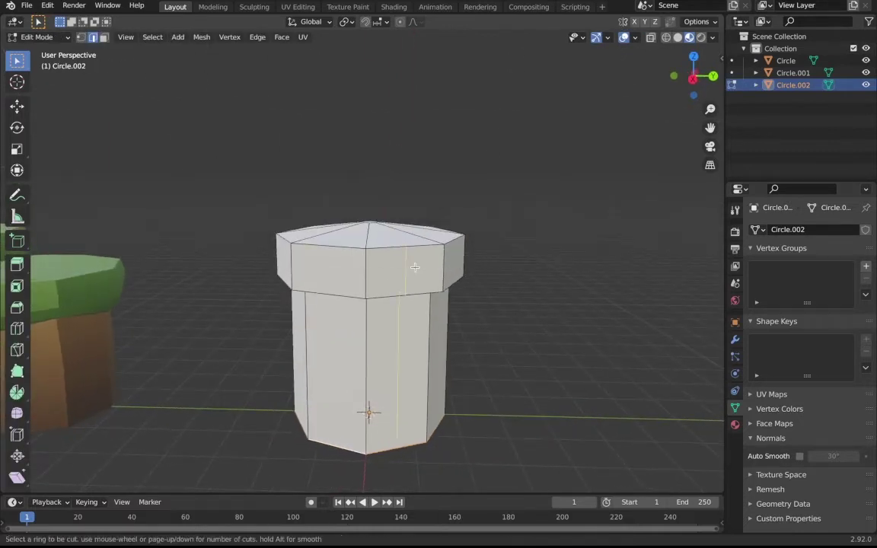
{"action": "scroll", "coordinate": [368, 271], "scroll_direction": "up", "scroll_amount": 1}
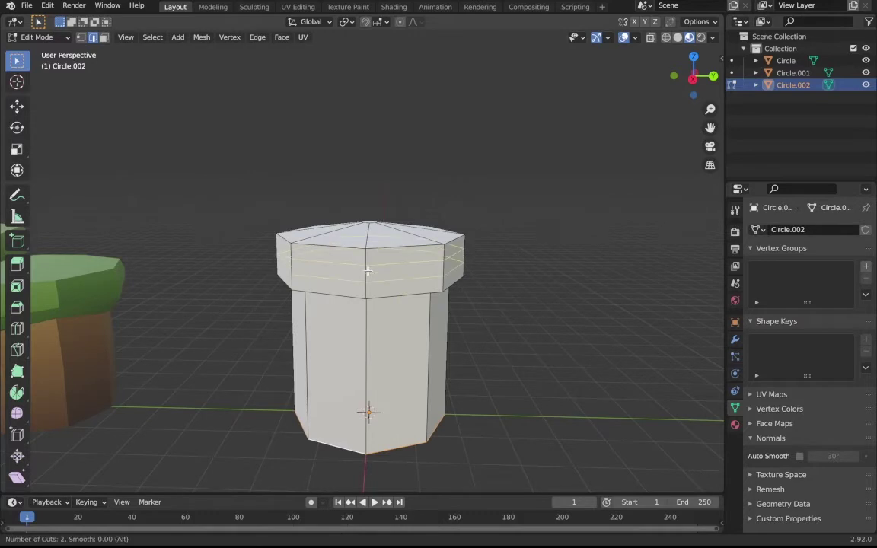
{"action": "left_click", "coordinate": [368, 272]}
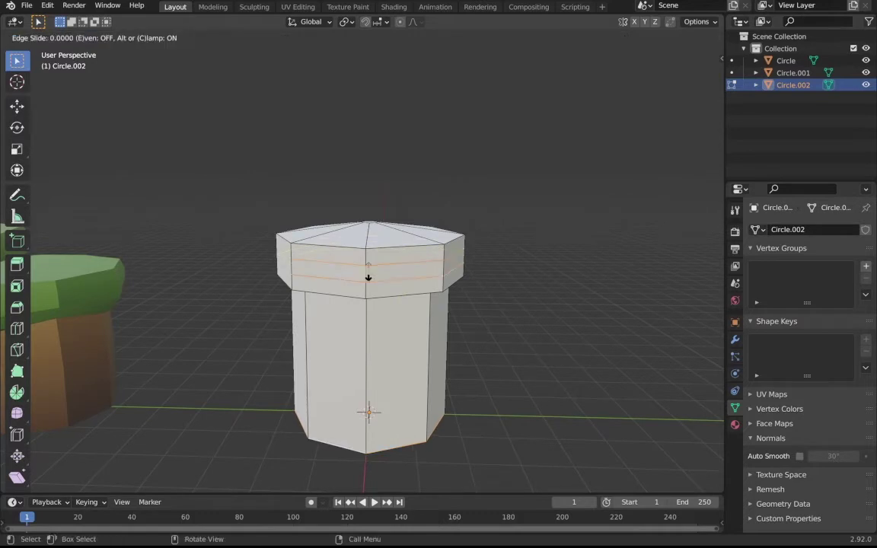
{"action": "right_click", "coordinate": [368, 271]}
{"action": "key", "text": "s"}
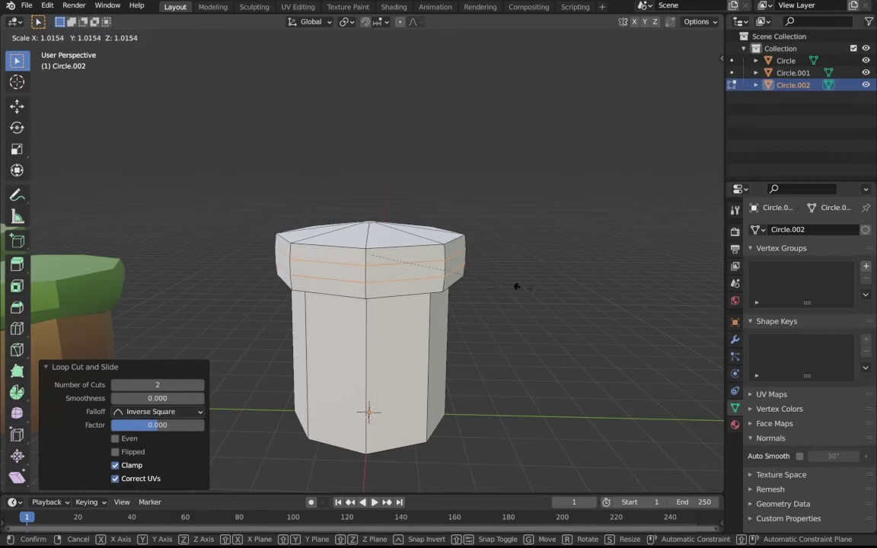
{"action": "left_click", "coordinate": [521, 290]}
Add one centred horizontal loop cut around the pillar's body below the cap.
{"action": "key", "text": "Tab"}
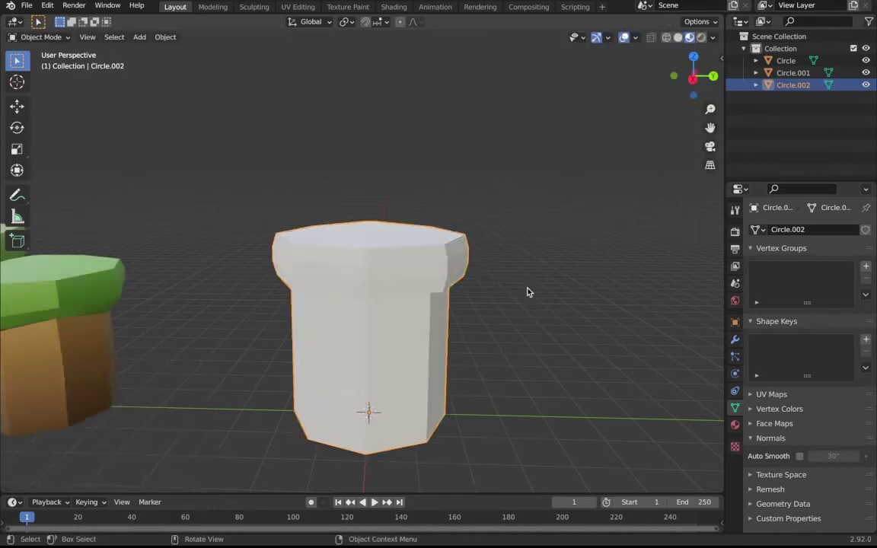
{"action": "middle_click_drag", "start_coordinate": [524, 290], "coordinate": [527, 288]}
{"action": "key", "text": "Tab"}
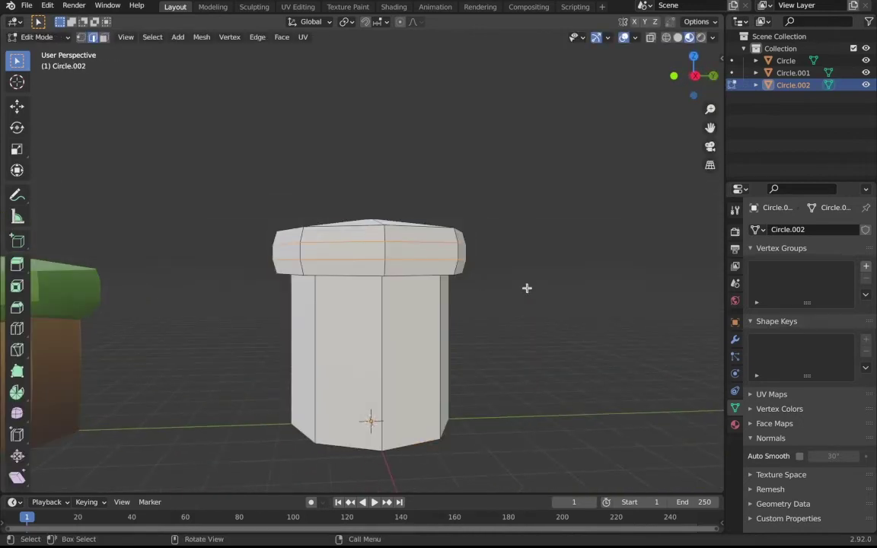
{"action": "key", "text": "ctrl+r"}
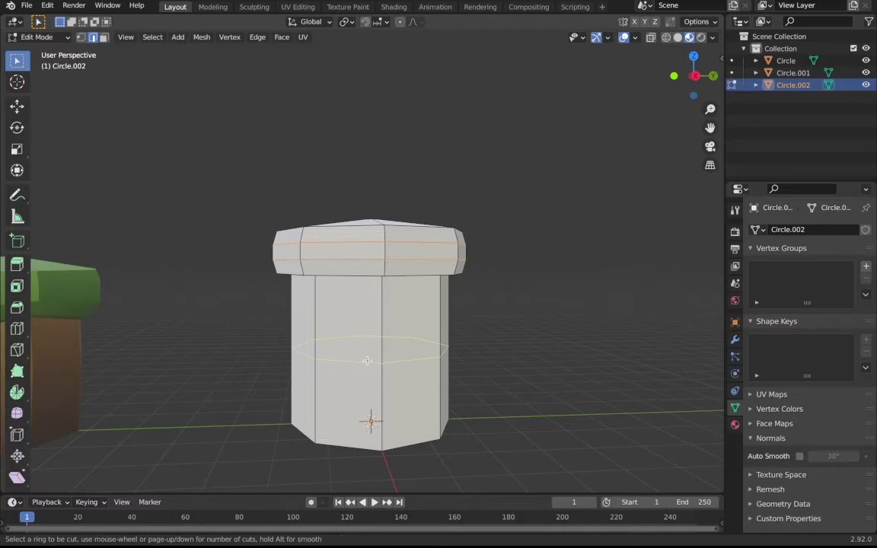
{"action": "left_click", "coordinate": [369, 361]}
{"action": "right_click", "coordinate": [369, 361]}
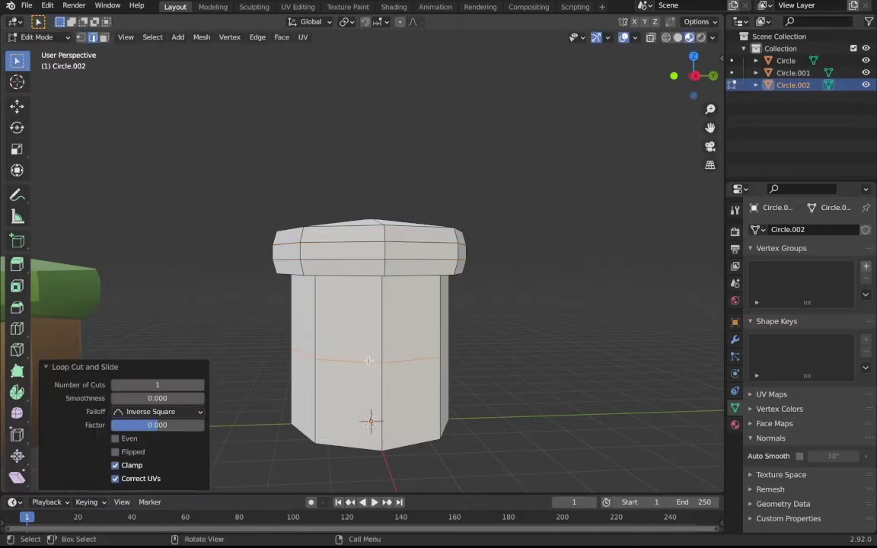
In the right orthographic view, move the body's middle edge loop about -0.14 m along Y and 0.22 m along Z to bend the pillar.
{"action": "key", "text": "g"}
{"action": "right_click", "coordinate": [514, 375]}
{"action": "key", "text": "KP_3"}
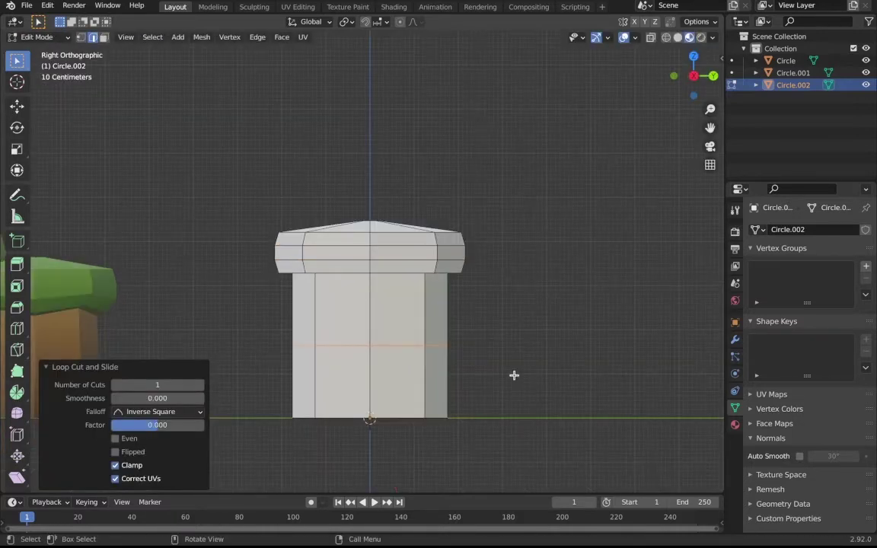
{"action": "key", "text": "g"}
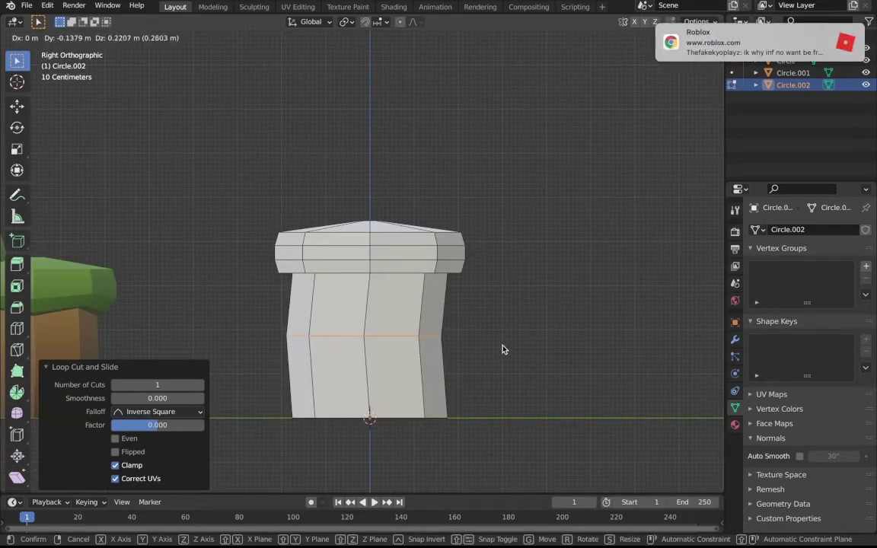
{"action": "left_click", "coordinate": [503, 350]}
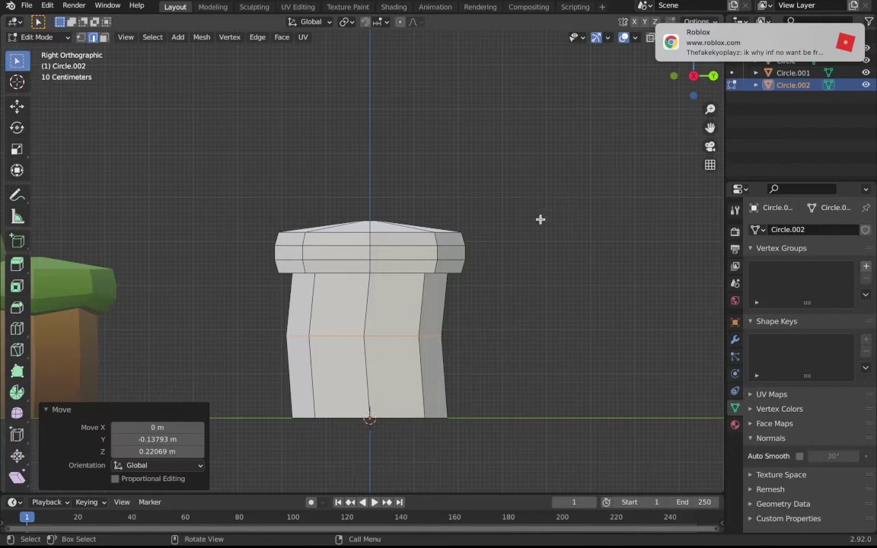
{"action": "key", "text": "Tab"}
{"action": "middle_click_drag", "start_coordinate": [439, 280], "coordinate": [500, 323]}
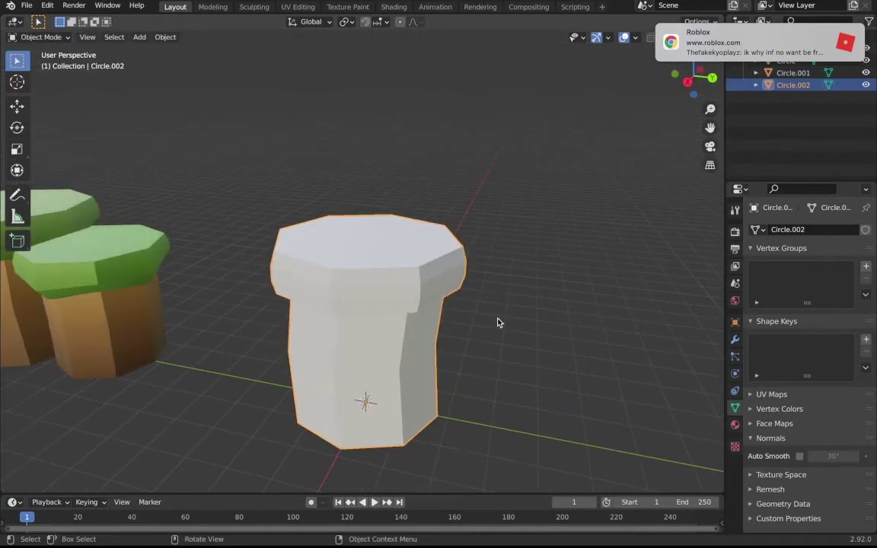
{"action": "left_click", "coordinate": [852, 33]}
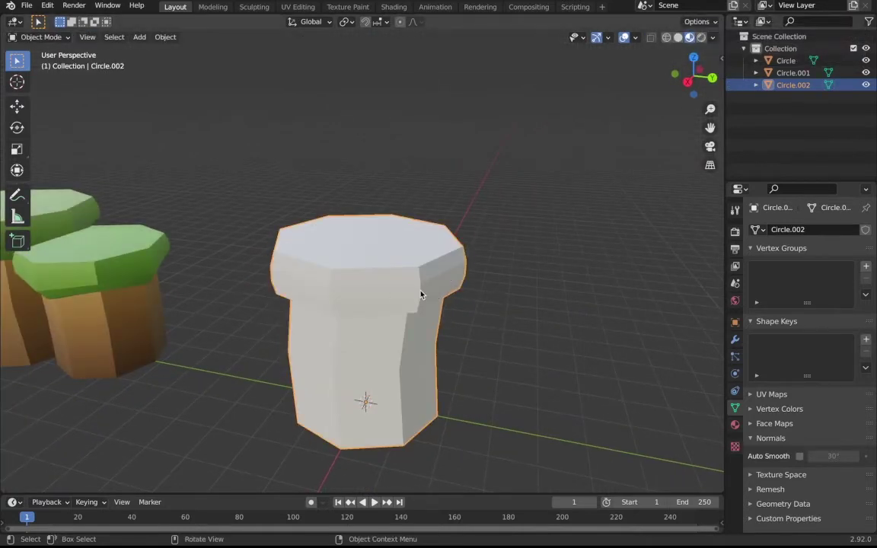
{"action": "middle_click_drag", "start_coordinate": [421, 292], "coordinate": [419, 291]}
Nudge the body's middle edge loop about 0.15 m further up and -0.01 m along Y in the right orthographic view.
{"action": "key", "text": "Tab"}
{"action": "key", "text": "KP_5"}
{"action": "key", "text": "KP_3"}
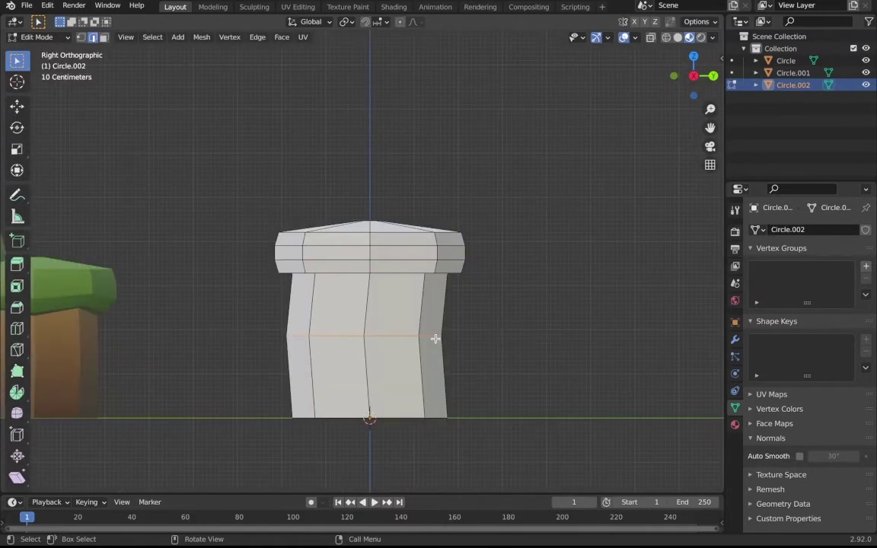
{"action": "key", "text": "g"}
{"action": "left_click", "coordinate": [444, 353]}
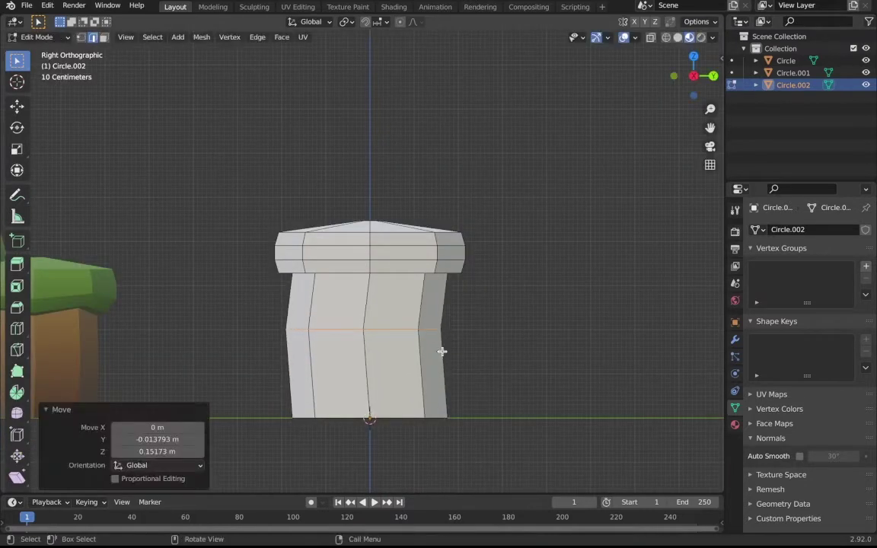
{"action": "key", "text": "Tab"}
{"action": "middle_click_drag", "start_coordinate": [446, 354], "coordinate": [444, 355]}
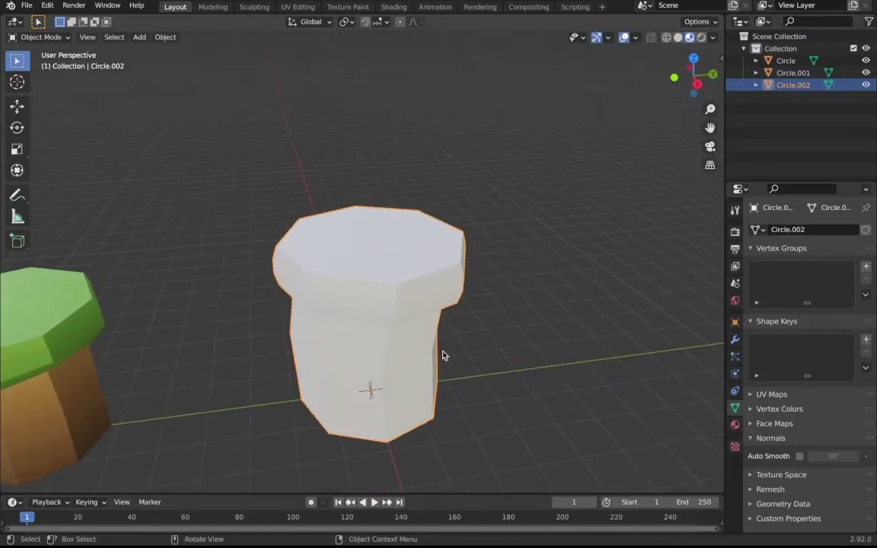
Shade the pillar smooth and enable Auto Smooth for its normals at 30°.
{"action": "right_click", "coordinate": [407, 313]}
{"action": "left_click", "coordinate": [405, 311]}
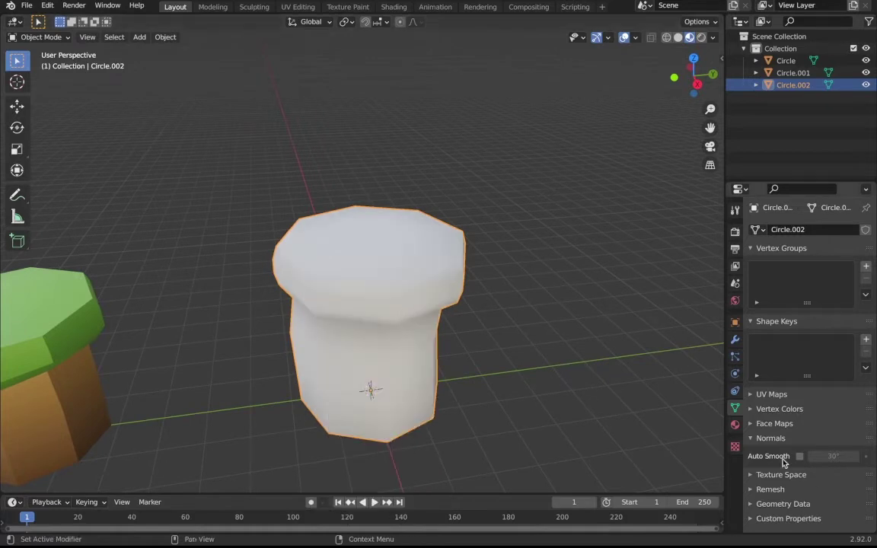
{"action": "left_click", "coordinate": [799, 456]}
{"action": "left_click", "coordinate": [514, 346]}
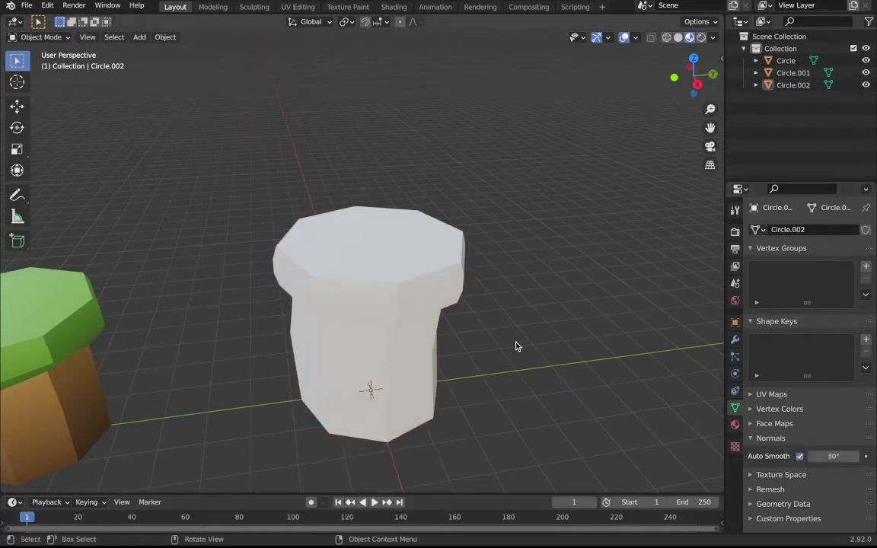
{"action": "middle_click_drag", "start_coordinate": [514, 346], "coordinate": [517, 347]}
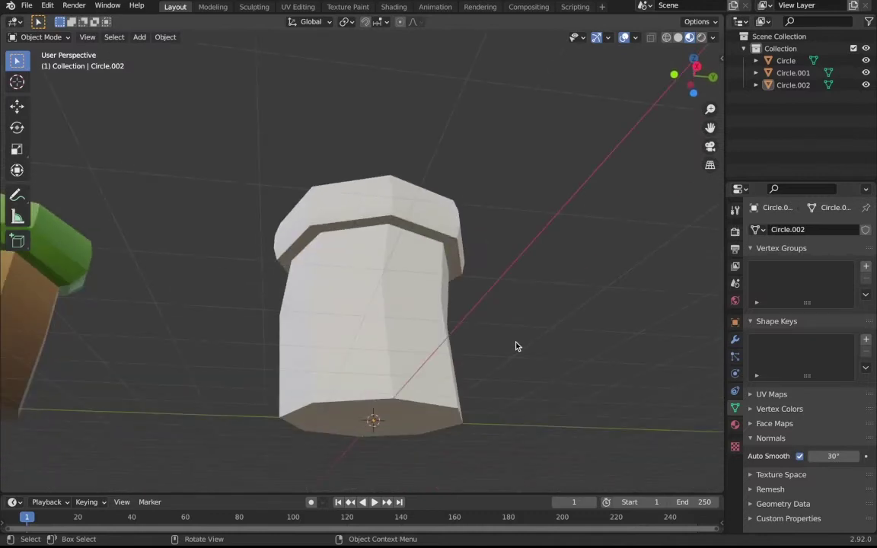
Lower one short corner edge on the cap's underside about 0.25 m along Z to make the rim uneven.
{"action": "left_click", "coordinate": [402, 310]}
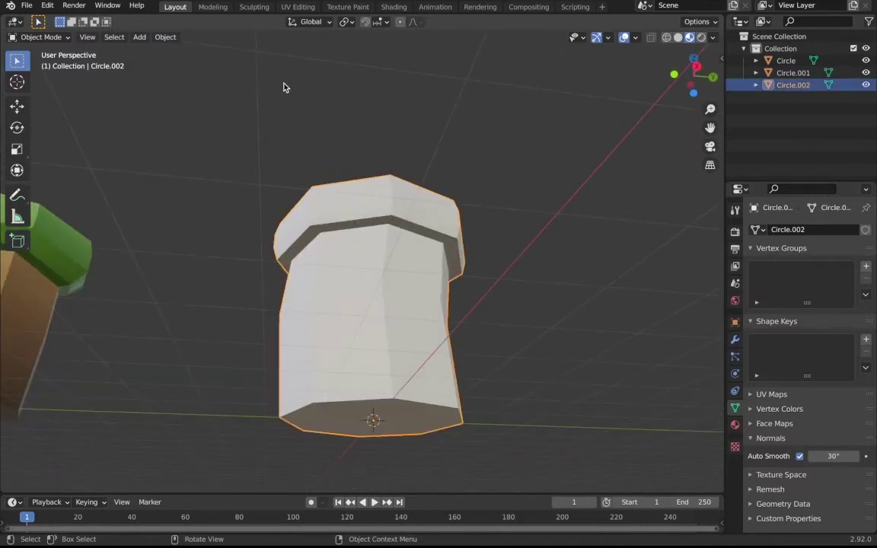
{"action": "key", "text": "Tab"}
{"action": "scroll", "coordinate": [242, 179], "scroll_direction": "up", "scroll_amount": 4}
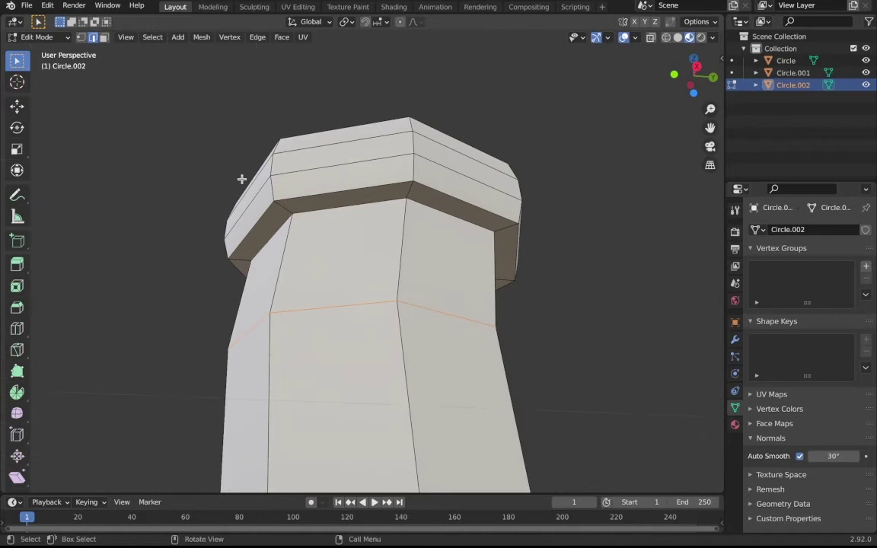
{"action": "middle_click_drag", "start_coordinate": [380, 274], "coordinate": [335, 244]}
{"action": "left_click", "coordinate": [317, 216], "text": "alt"}
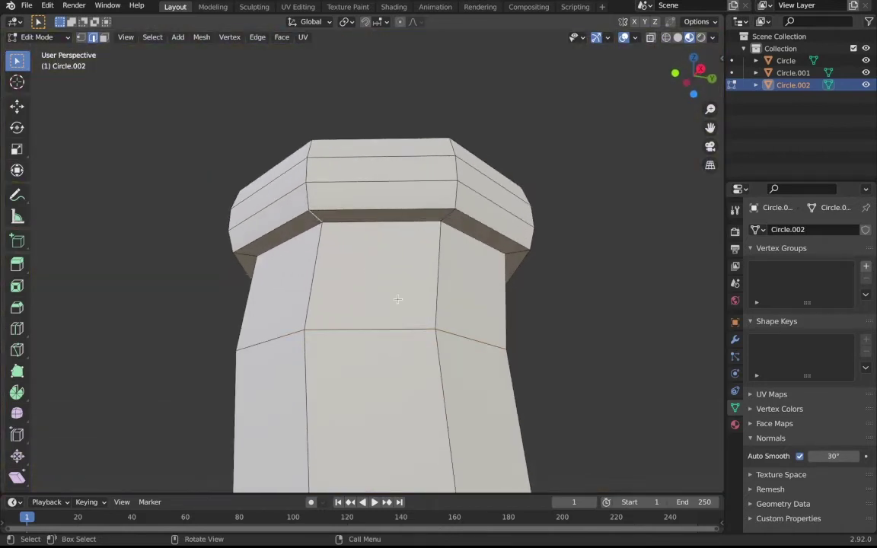
{"action": "key", "text": "g"}
{"action": "key", "text": "z"}
{"action": "left_click", "coordinate": [397, 319]}
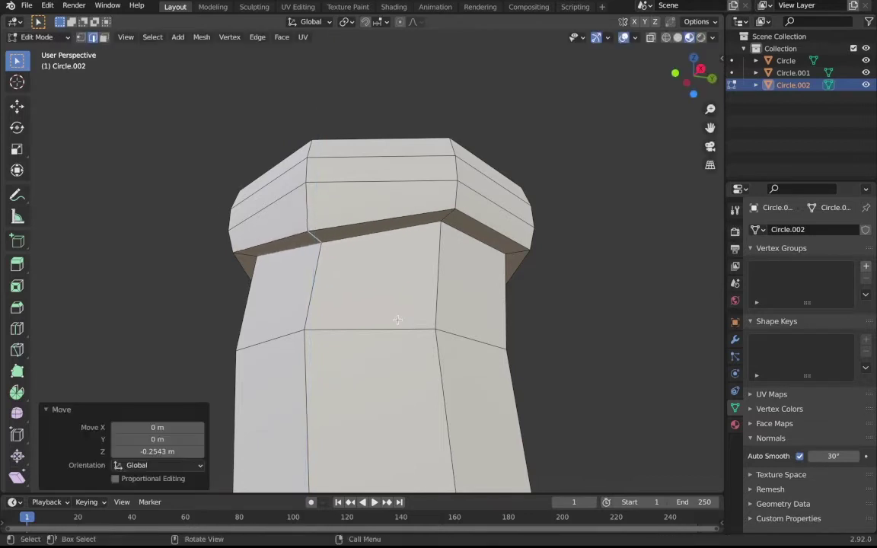
{"action": "middle_click_drag", "start_coordinate": [398, 319], "coordinate": [352, 246]}
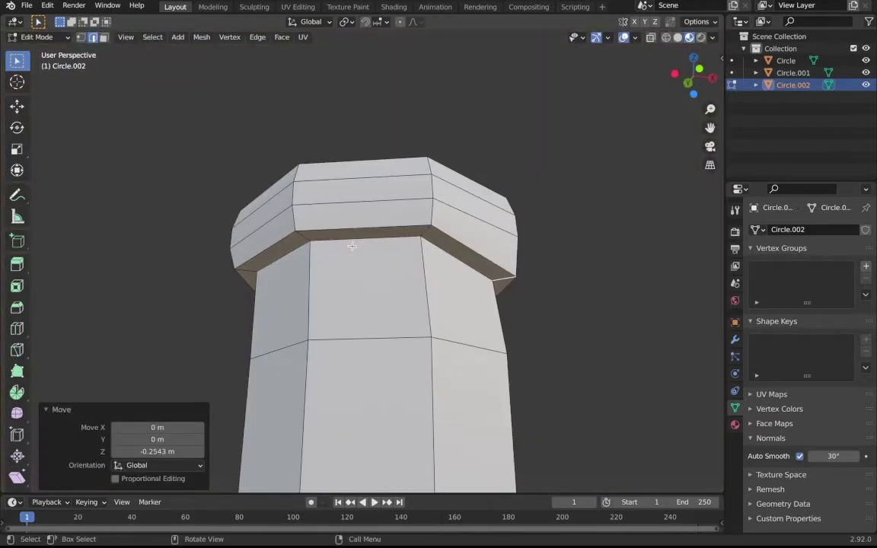
Lower another short corner edge under the cap about 0.33 m along Z on a different side of the pillar.
{"action": "left_click", "coordinate": [308, 229], "text": "alt"}
{"action": "key", "text": "g"}
{"action": "key", "text": "z"}
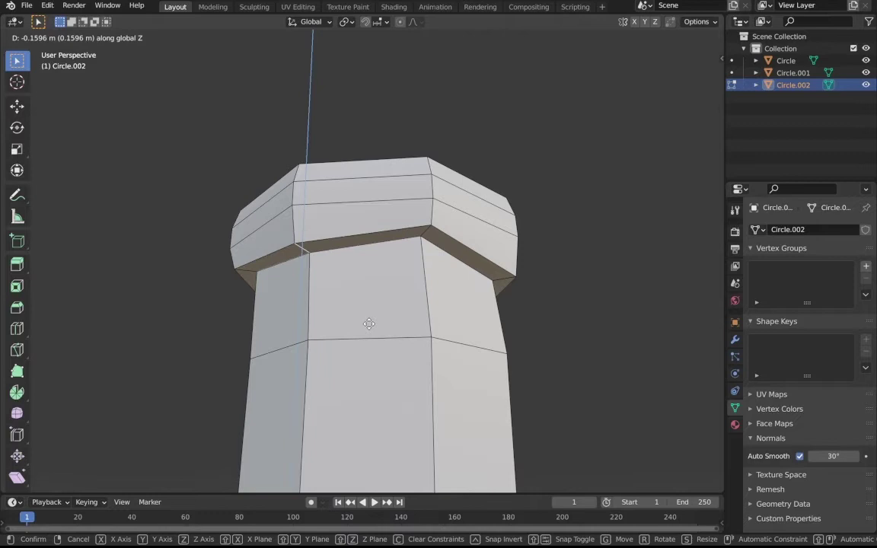
{"action": "left_click", "coordinate": [368, 329]}
{"action": "middle_click_drag", "start_coordinate": [368, 329], "coordinate": [377, 332]}
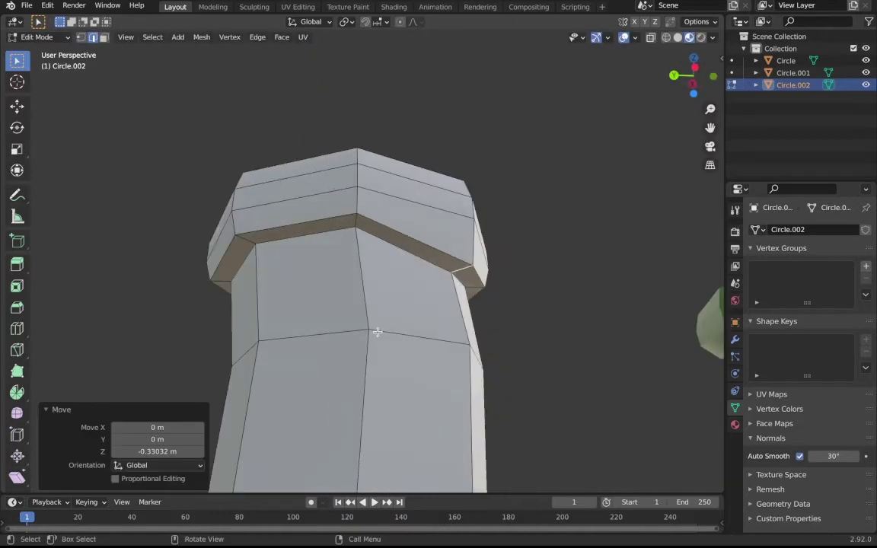
Lower a third short corner edge on the cap's underside about 0.15 m along Z.
{"action": "left_click", "coordinate": [356, 219]}
{"action": "key", "text": "g"}
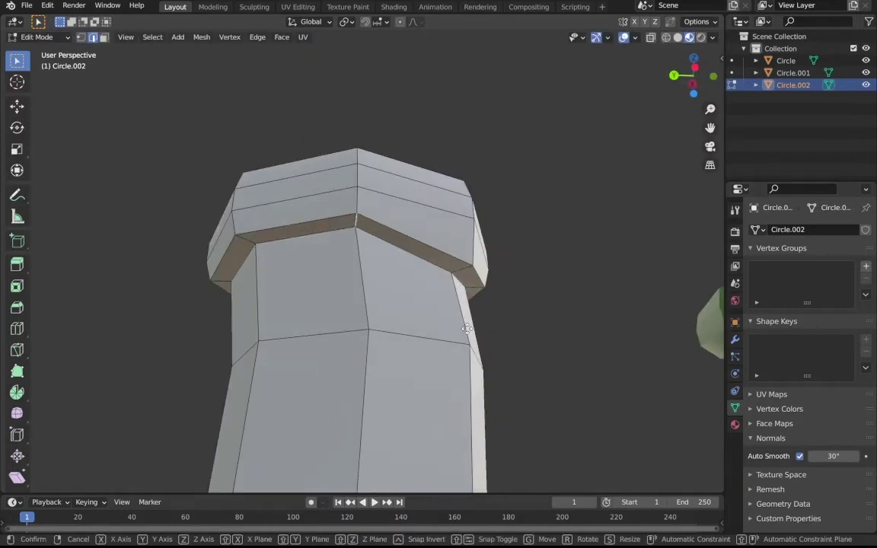
{"action": "key", "text": "z"}
{"action": "left_click", "coordinate": [443, 339]}
{"action": "middle_click_drag", "start_coordinate": [444, 339], "coordinate": [448, 318]}
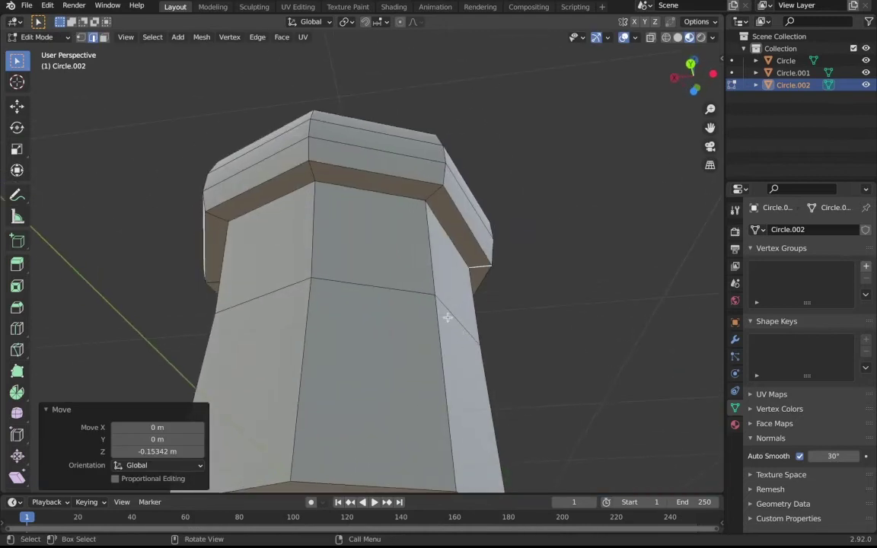
Lower a fourth underside corner edge along Z, further around the cap's rim.
{"action": "left_click", "coordinate": [313, 174]}
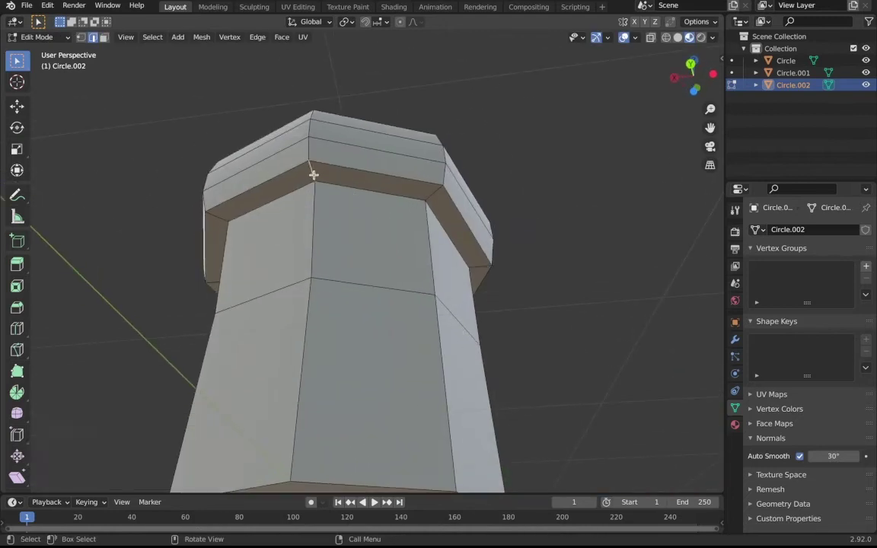
{"action": "key", "text": "g"}
{"action": "key", "text": "z"}
{"action": "left_click", "coordinate": [448, 331]}
{"action": "middle_click_drag", "start_coordinate": [449, 330], "coordinate": [356, 167]}
Lower a fifth short corner edge under the cap's rim about 0.10 m along Z.
{"action": "left_click", "coordinate": [357, 218]}
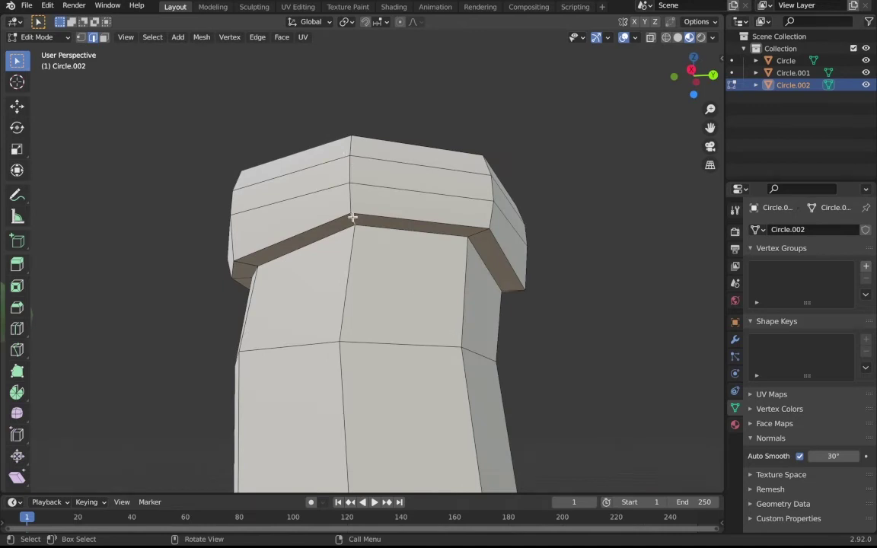
{"action": "key", "text": "g"}
{"action": "key", "text": "z"}
{"action": "left_click", "coordinate": [438, 339]}
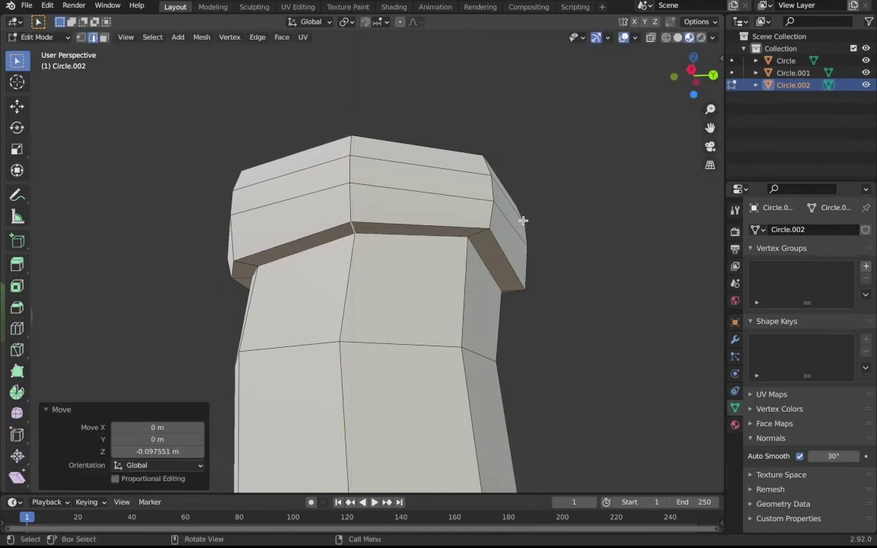
Lower the neighbouring underside corner edge about 0.11 m along Z, and inspect the uneven rim in Object Mode.
{"action": "left_click", "coordinate": [485, 231]}
{"action": "key", "text": "g"}
{"action": "key", "text": "z"}
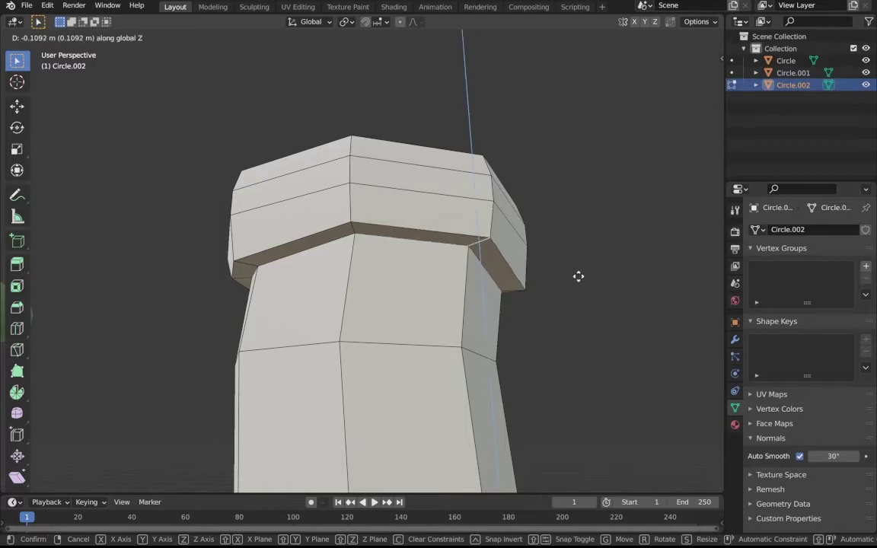
{"action": "left_click", "coordinate": [579, 276]}
{"action": "key", "text": "Tab"}
{"action": "scroll", "coordinate": [579, 280], "scroll_direction": "down", "scroll_amount": 6}
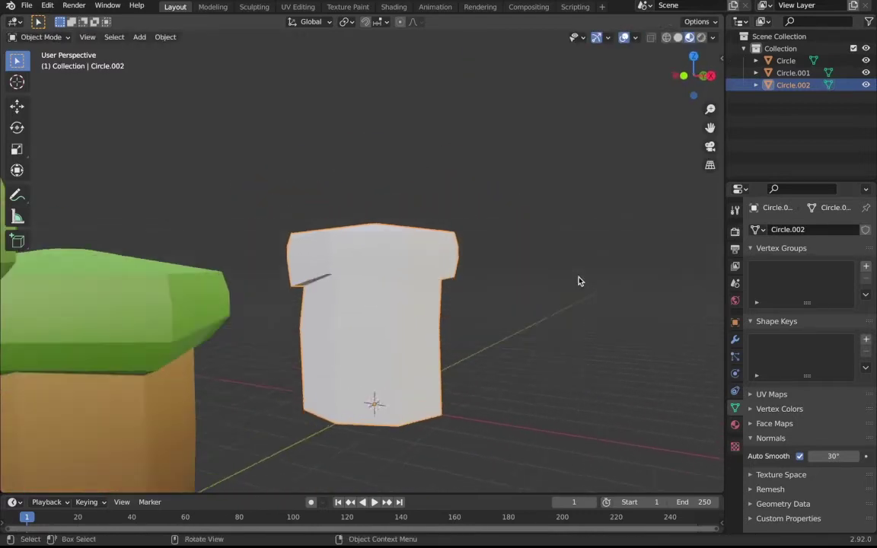
{"action": "middle_click_drag", "start_coordinate": [579, 282], "coordinate": [577, 280]}
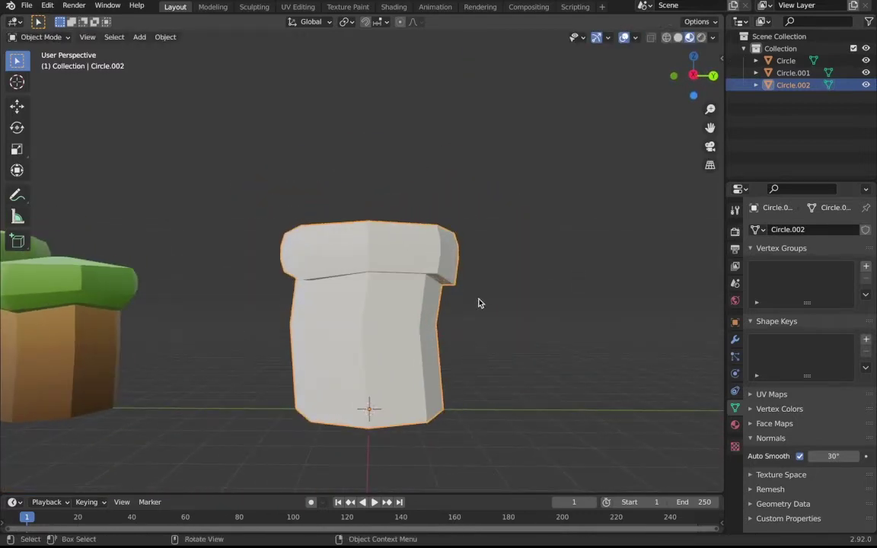
{"action": "middle_click_drag", "start_coordinate": [479, 300], "coordinate": [479, 299]}
{"action": "middle_click_drag", "start_coordinate": [479, 299], "coordinate": [479, 299], "text": "ctrl"}
Lower the edge loop where the body meets the cap's underside about 0.05 m along Z, and return to Object Mode.
{"action": "key", "text": "Tab"}
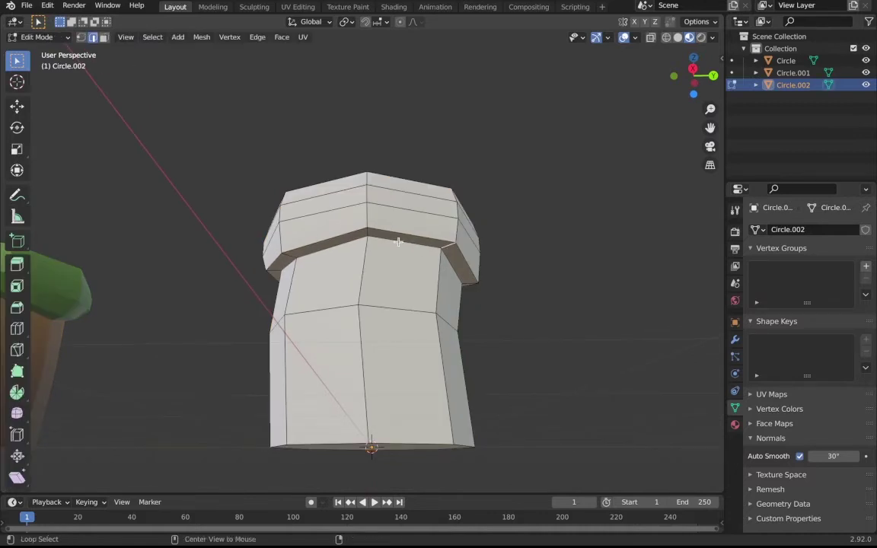
{"action": "left_click", "coordinate": [397, 241], "text": "alt"}
{"action": "key", "text": "g"}
{"action": "key", "text": "z"}
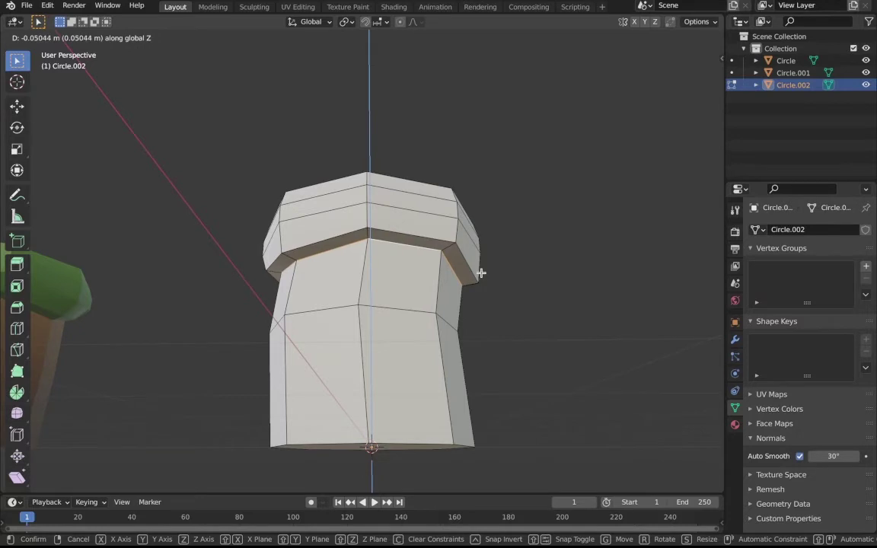
{"action": "left_click", "coordinate": [481, 274]}
{"action": "key", "text": "Tab"}
{"action": "middle_click_drag", "start_coordinate": [482, 275], "coordinate": [476, 297]}
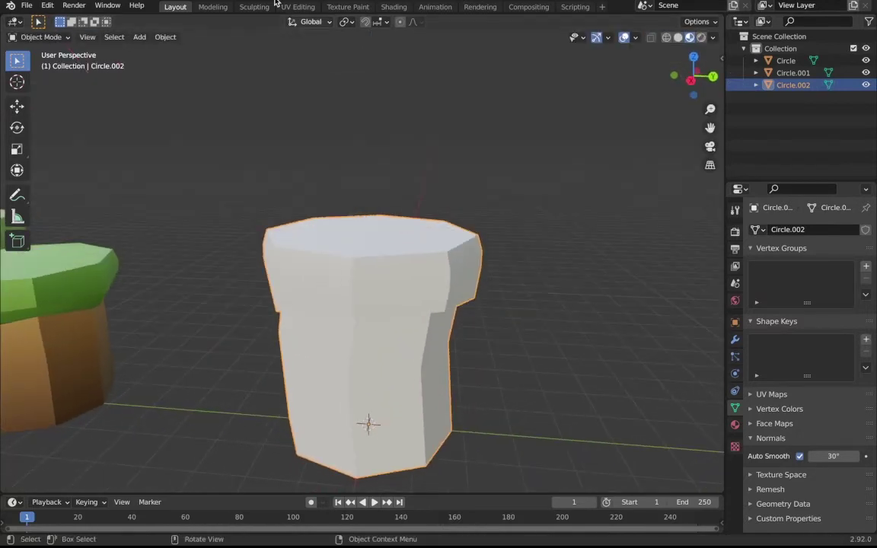
In the UV Editing workspace, unlink the current image and open Ro Builder pallet.png from the Gradients folder.
{"action": "left_click", "coordinate": [298, 6]}
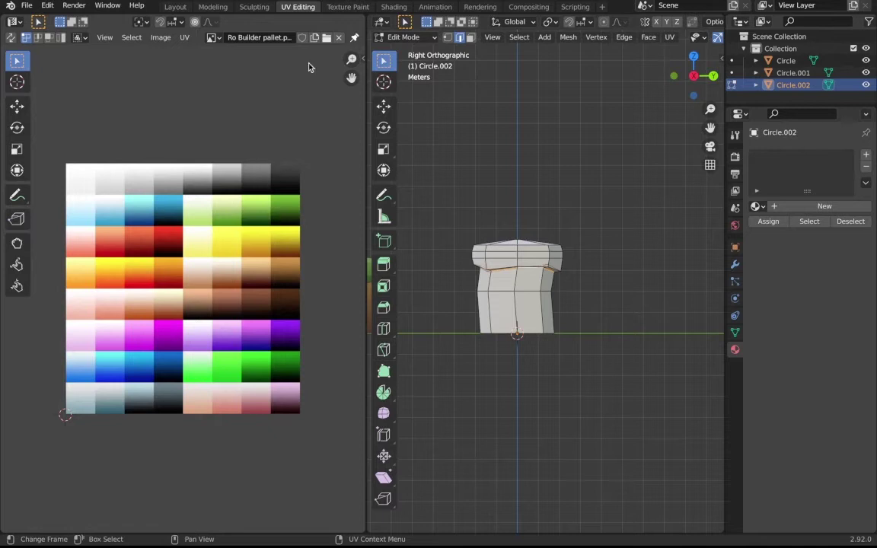
{"action": "left_click", "coordinate": [339, 38]}
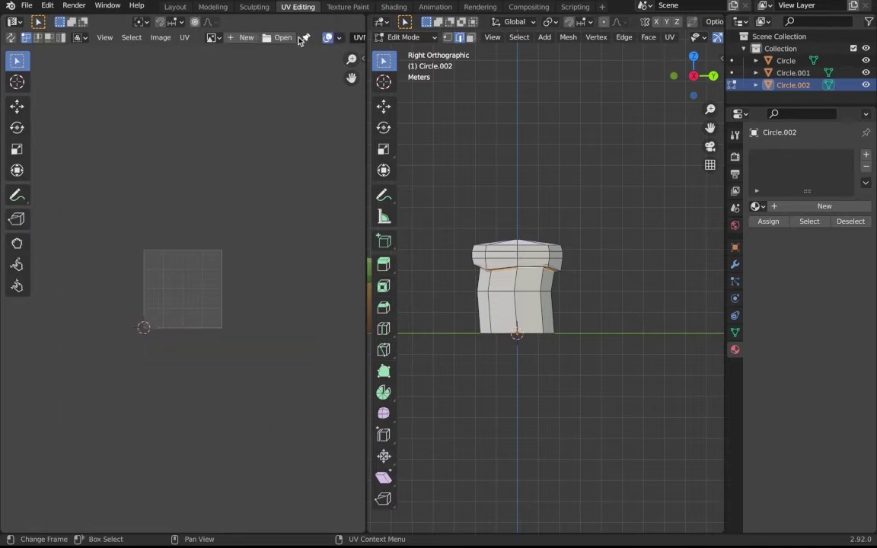
{"action": "left_click", "coordinate": [277, 38]}
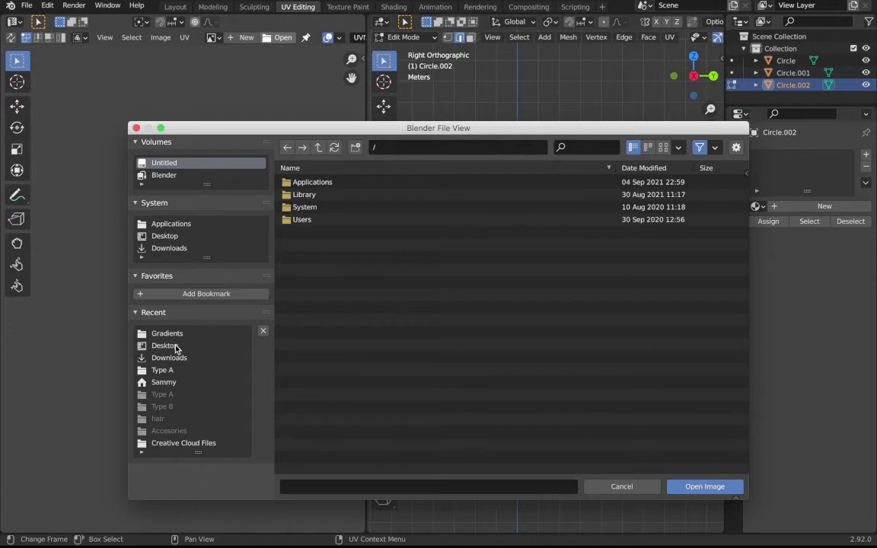
{"action": "left_click", "coordinate": [175, 349]}
{"action": "left_click", "coordinate": [167, 334]}
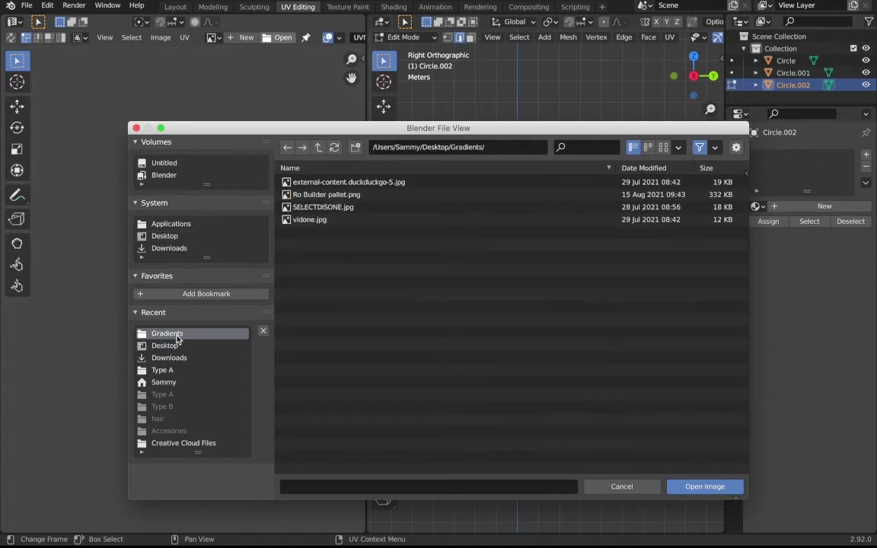
{"action": "left_click", "coordinate": [313, 195]}
{"action": "left_click", "coordinate": [700, 487]}
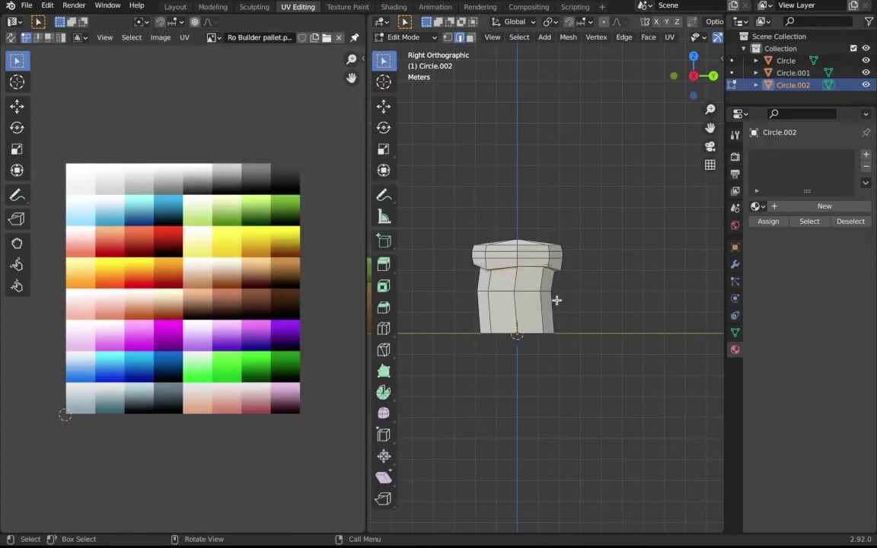
{"action": "middle_click_drag", "start_coordinate": [557, 300], "coordinate": [533, 251]}
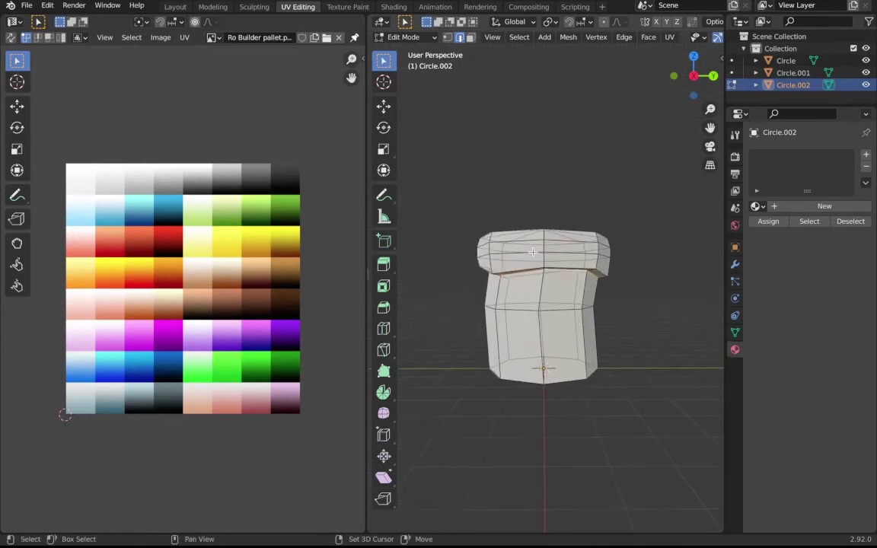
Select all the cap's faces from the right view and UV-unwrap them with Project from View.
{"action": "key", "text": "KP_3"}
{"action": "left_click", "coordinate": [472, 37]}
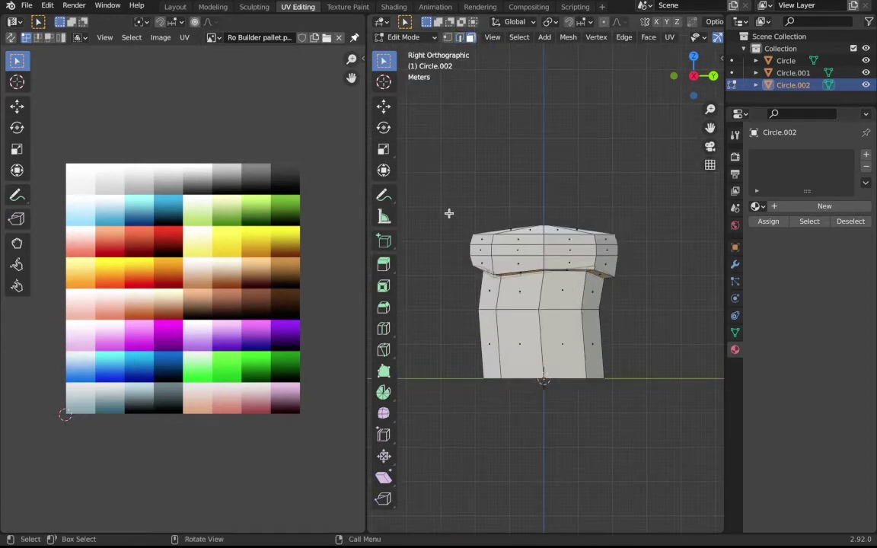
{"action": "left_click_drag", "start_coordinate": [438, 207], "coordinate": [667, 280]}
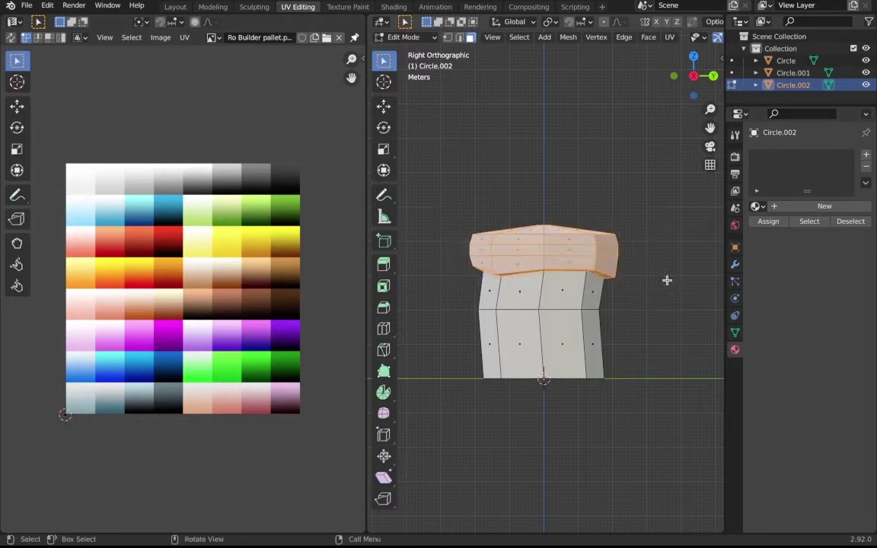
{"action": "key", "text": "u"}
{"action": "left_click", "coordinate": [437, 257]}
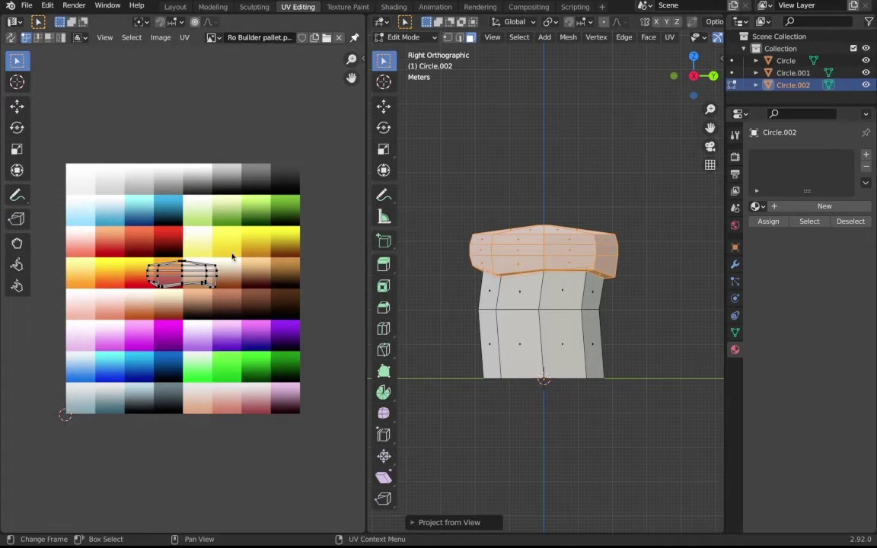
Shrink the cap's UVs and place them inside the light green gradient swatch of the palette.
{"action": "key", "text": "a"}
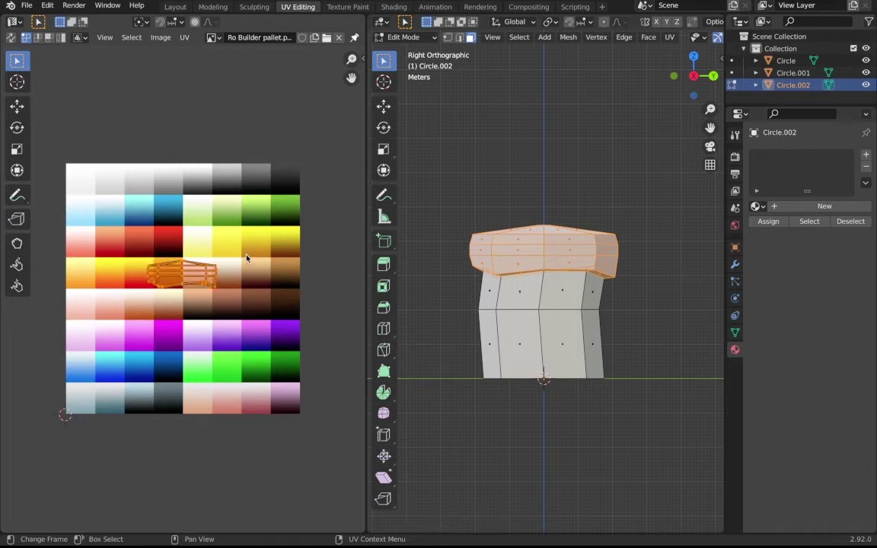
{"action": "key", "text": "s"}
{"action": "left_click", "coordinate": [203, 277]}
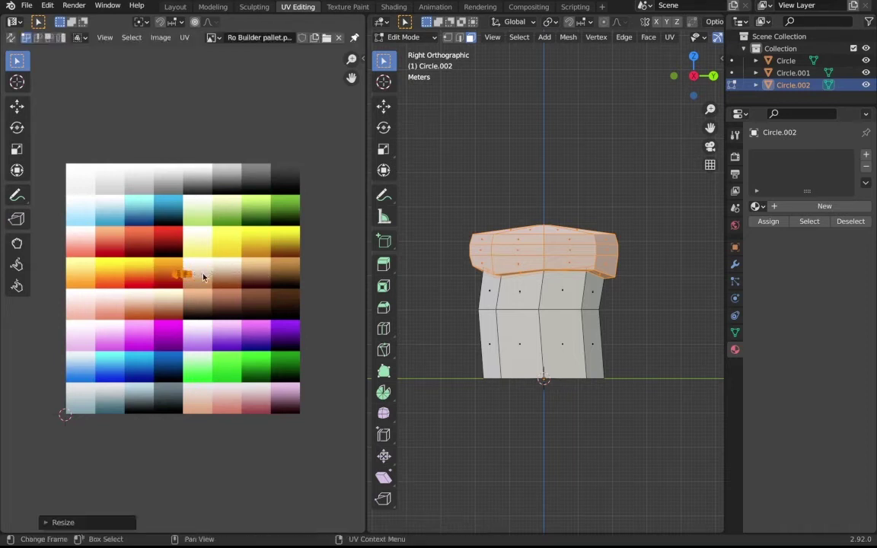
{"action": "key", "text": "g"}
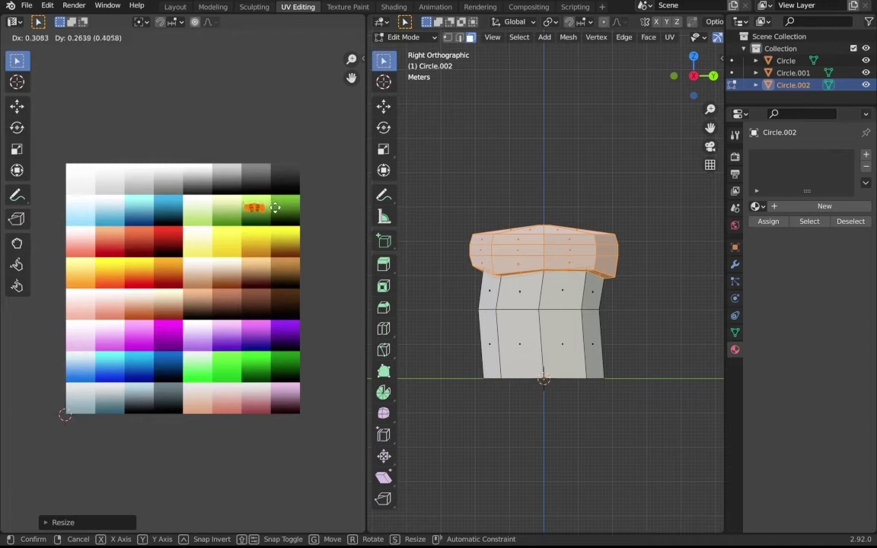
{"action": "left_click", "coordinate": [276, 207]}
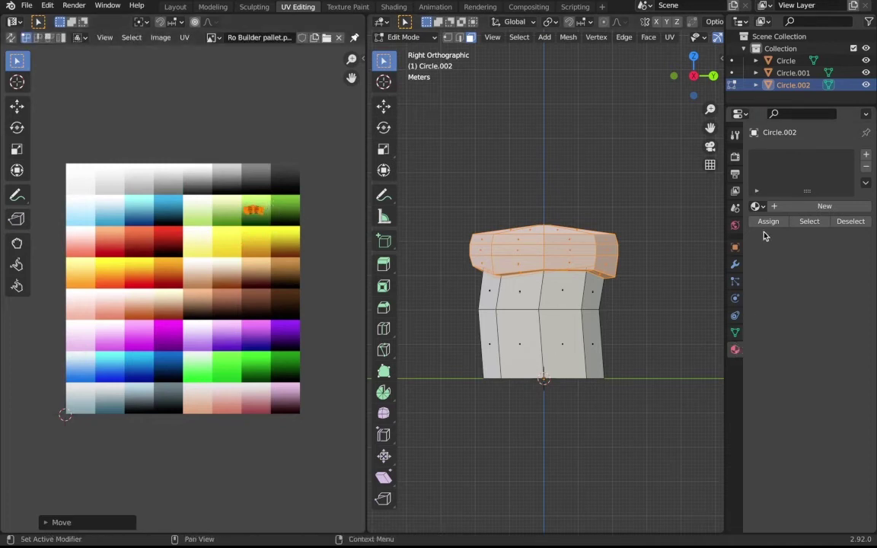
Create a material with Ro Builder pallet.png as the base colour's image texture, and nudge the cap's UVs within the green swatch.
{"action": "left_click", "coordinate": [815, 208]}
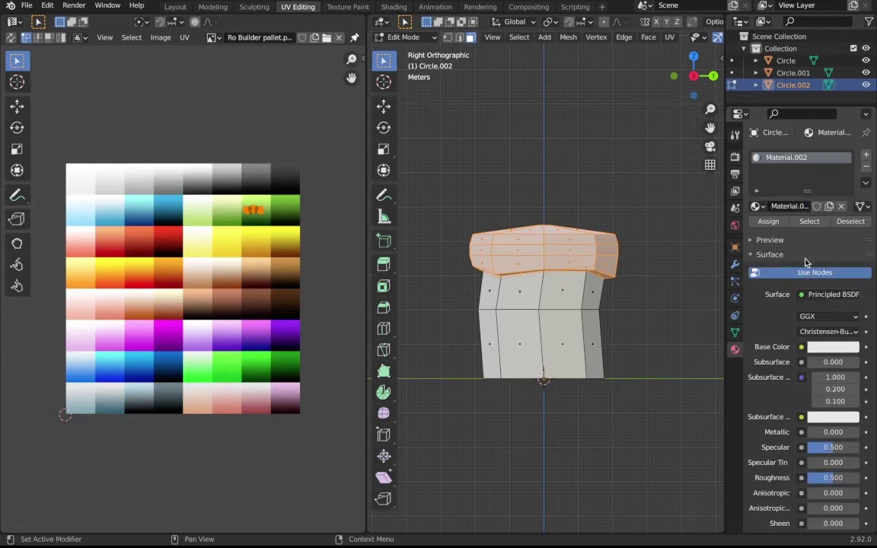
{"action": "left_click", "coordinate": [800, 362]}
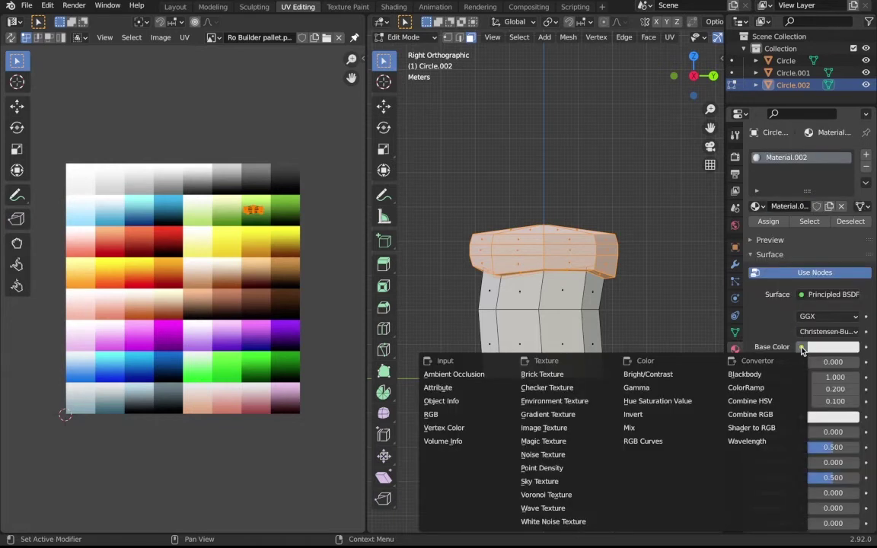
{"action": "left_click", "coordinate": [545, 429]}
{"action": "left_click", "coordinate": [756, 363]}
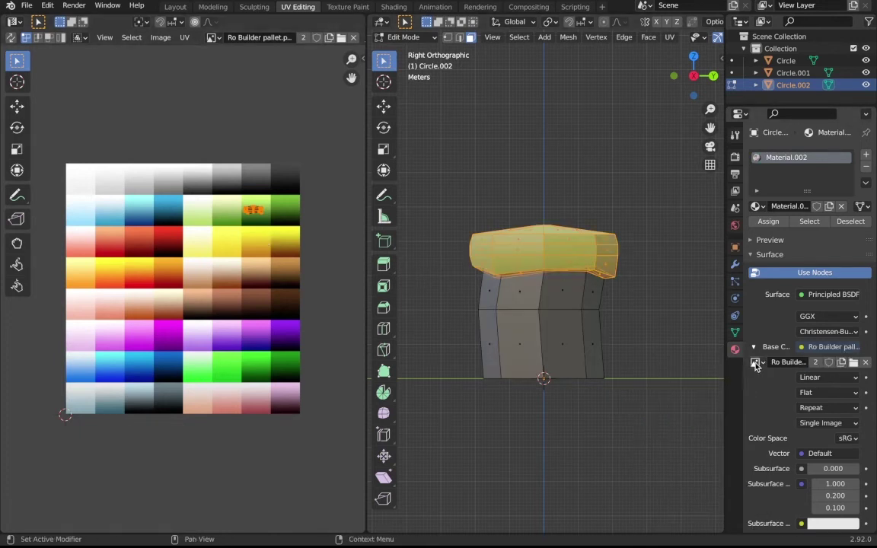
{"action": "key", "text": "g"}
{"action": "left_click", "coordinate": [299, 254]}
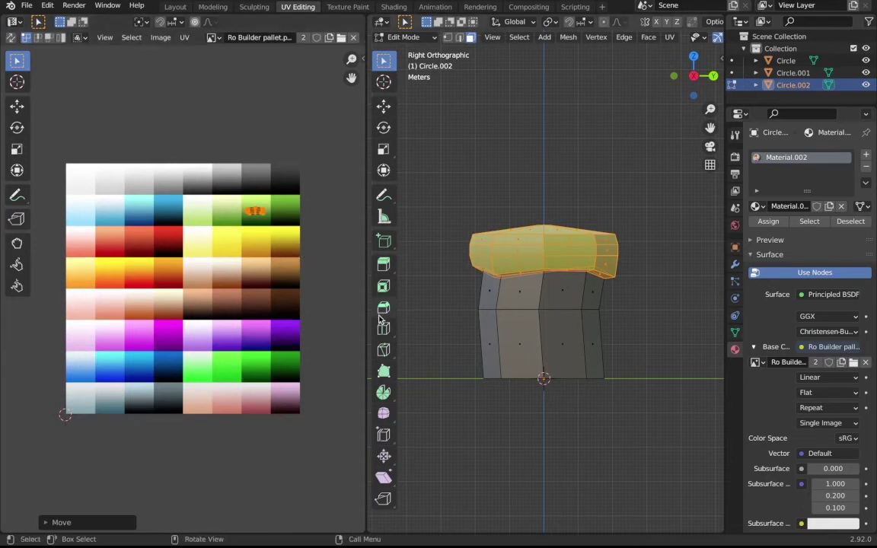
Invert the selection to the pillar's body, project its faces from view, and scale their UVs to about 0.23.
{"action": "key", "text": "ctrl+i"}
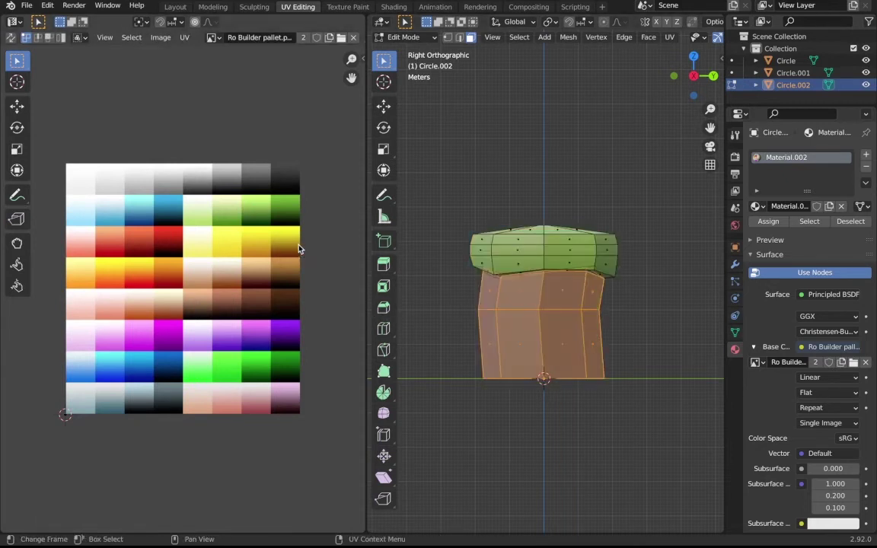
{"action": "key", "text": "u"}
{"action": "left_click", "coordinate": [501, 216]}
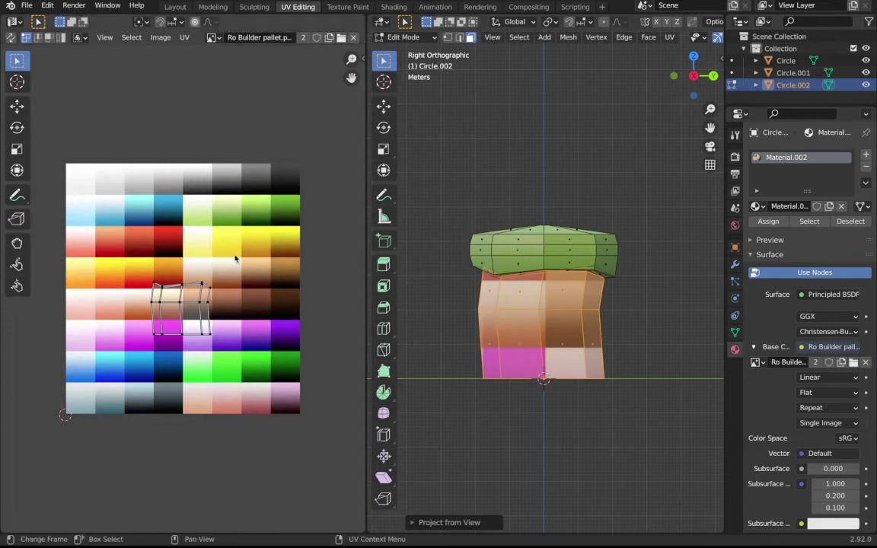
{"action": "key", "text": "a"}
{"action": "key", "text": "s"}
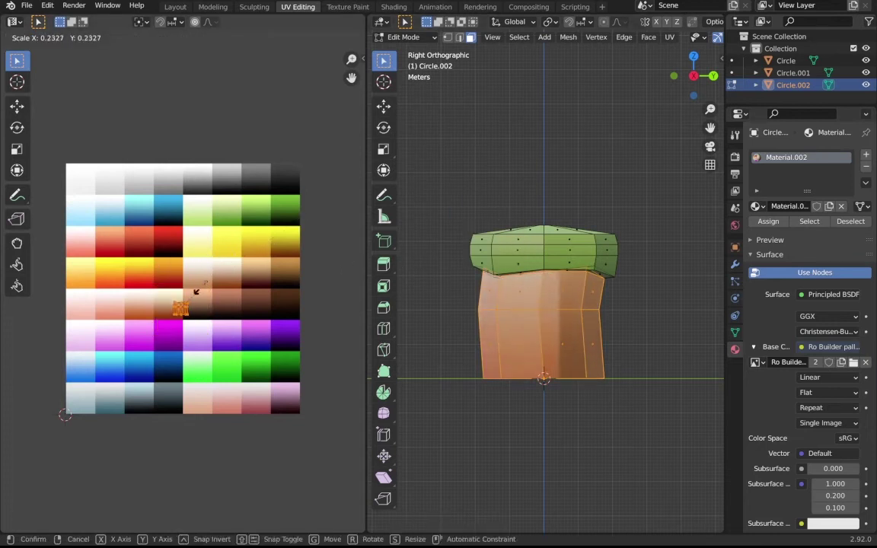
{"action": "left_click", "coordinate": [194, 292]}
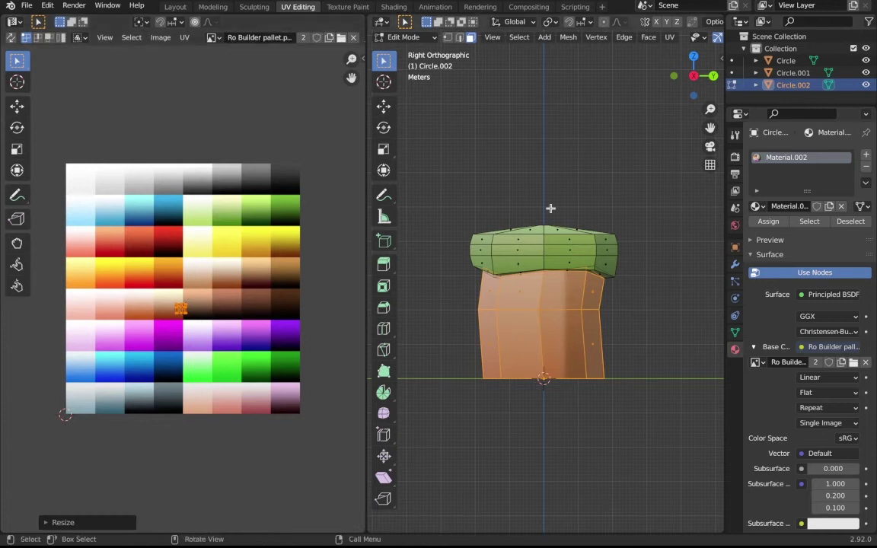
Fit the body's UVs into the light brown gradient swatch, enlarging them by about 1.35, and return to Object Mode.
{"action": "key", "text": "g"}
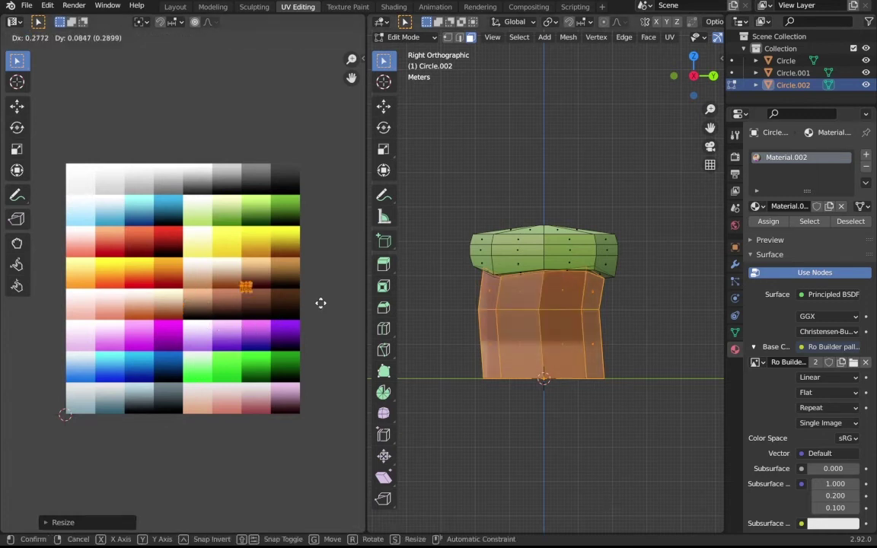
{"action": "left_click", "coordinate": [348, 288]}
{"action": "key", "text": "s"}
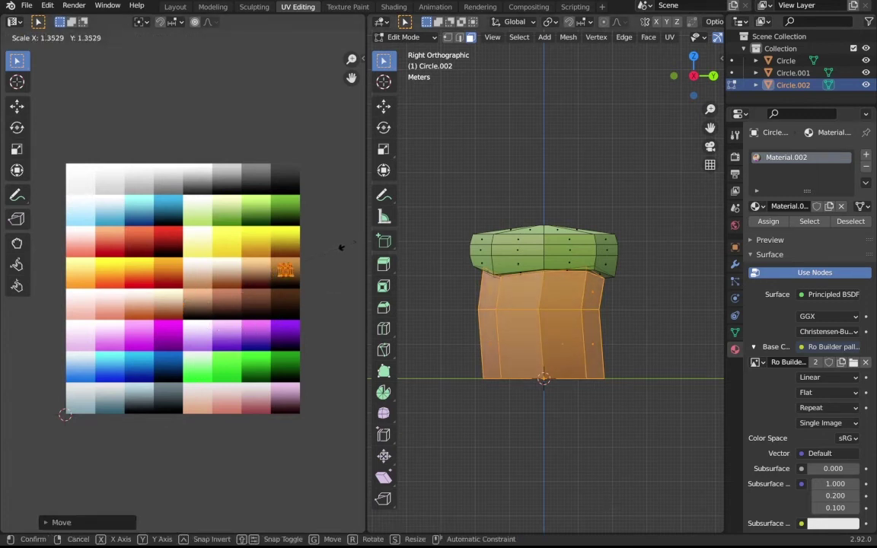
{"action": "left_click", "coordinate": [348, 246]}
{"action": "key", "text": "g"}
{"action": "left_click", "coordinate": [336, 255]}
{"action": "key", "text": "Tab"}
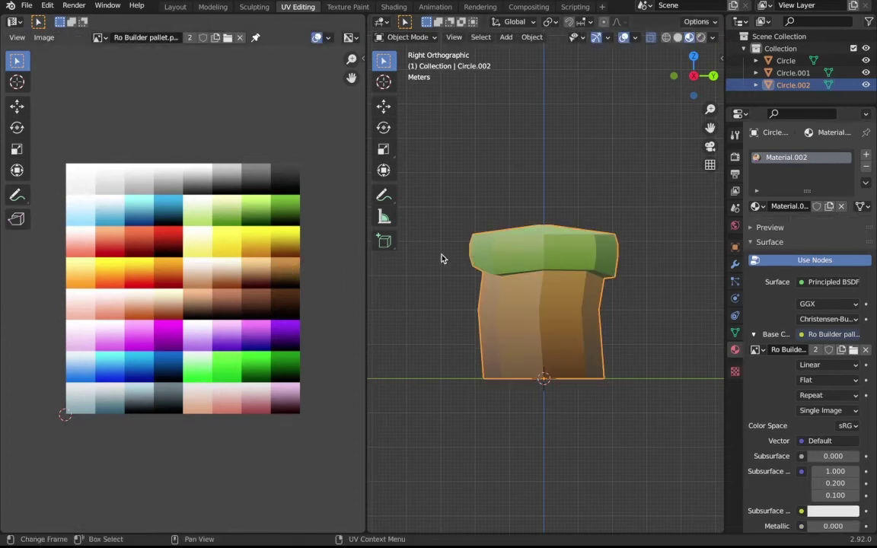
Compare the textured pillar's shape and colours with the two finished pillars from several angles.
{"action": "scroll", "coordinate": [552, 262], "scroll_direction": "up", "scroll_amount": 5}
{"action": "scroll", "coordinate": [553, 261], "scroll_direction": "down", "scroll_amount": 5}
{"action": "scroll", "coordinate": [552, 261], "scroll_direction": "right", "scroll_amount": 4}
{"action": "scroll", "coordinate": [553, 261], "scroll_direction": "left", "scroll_amount": 5, "text": "shift"}
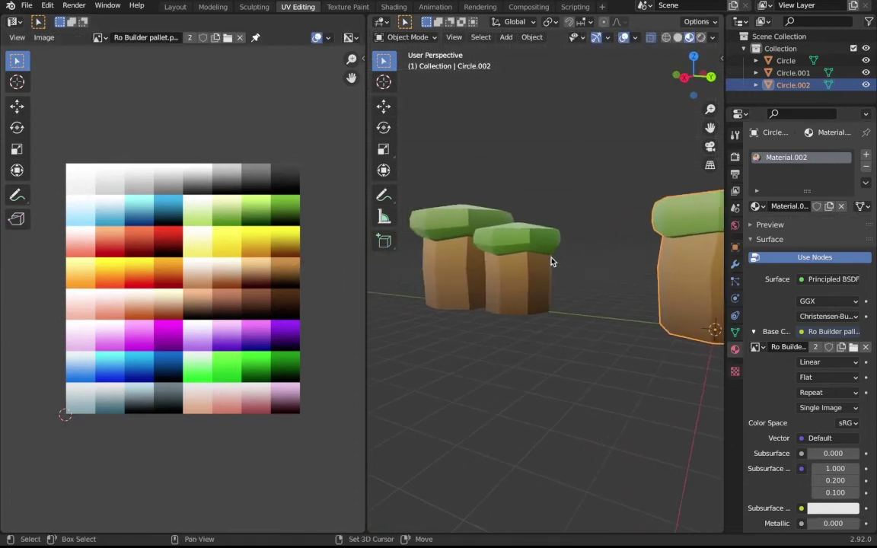
{"action": "scroll", "coordinate": [552, 261], "scroll_direction": "left", "scroll_amount": 5}
{"action": "scroll", "coordinate": [552, 261], "scroll_direction": "down", "scroll_amount": 3}
{"action": "scroll", "coordinate": [552, 262], "scroll_direction": "left", "scroll_amount": 5}
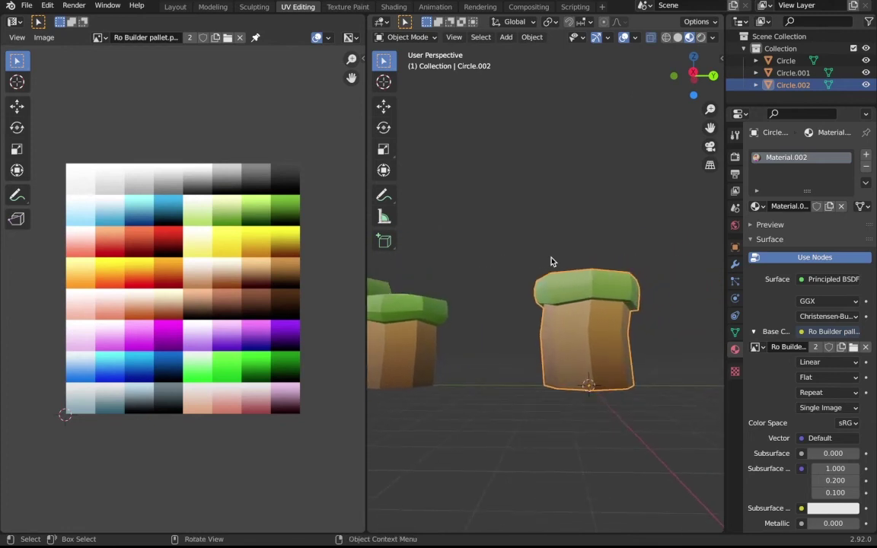
{"action": "scroll", "coordinate": [552, 261], "scroll_direction": "right", "scroll_amount": 5}
{"action": "scroll", "coordinate": [552, 261], "scroll_direction": "up", "scroll_amount": 5}
{"action": "scroll", "coordinate": [552, 261], "scroll_direction": "left", "scroll_amount": 5}
{"action": "scroll", "coordinate": [552, 262], "scroll_direction": "left", "scroll_amount": 2, "text": "shift"}
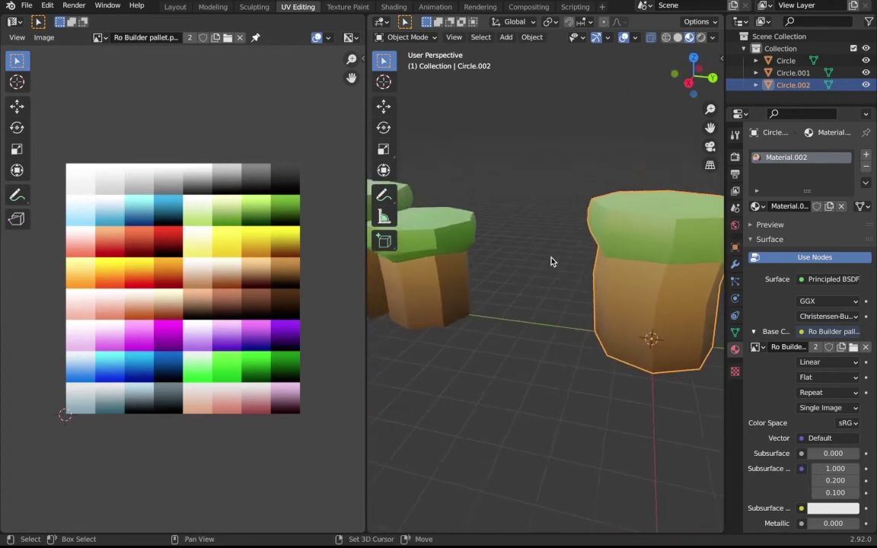
{"action": "middle_click_drag", "start_coordinate": [552, 262], "coordinate": [527, 249]}
Scale the edge loop around the middle of the cap's side outward to about 1.04, and return to Object Mode.
{"action": "key", "text": "Tab"}
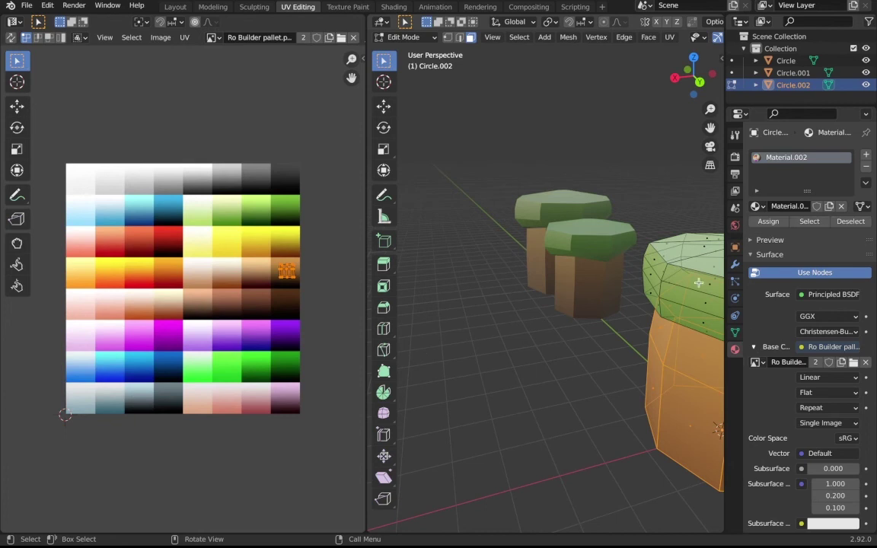
{"action": "left_click", "coordinate": [658, 278], "text": "alt+shift"}
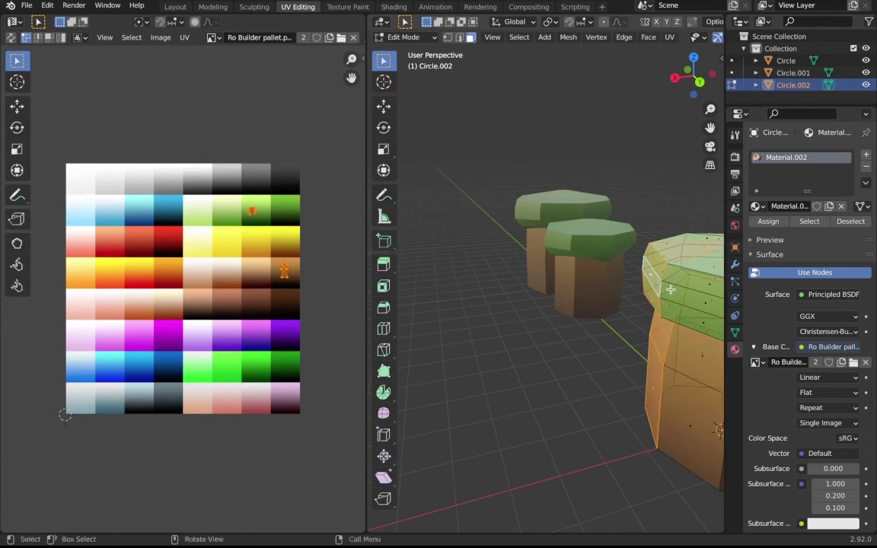
{"action": "left_click", "coordinate": [460, 37]}
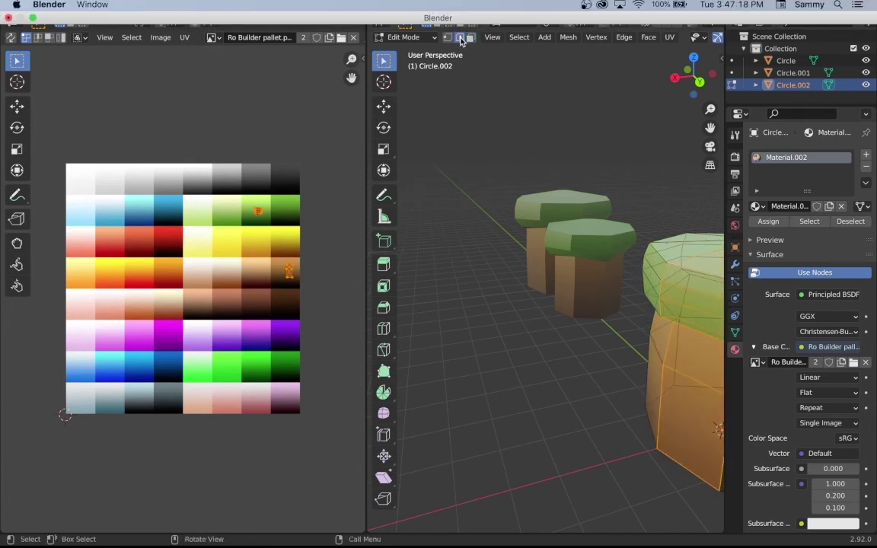
{"action": "left_click", "coordinate": [651, 273], "text": "alt"}
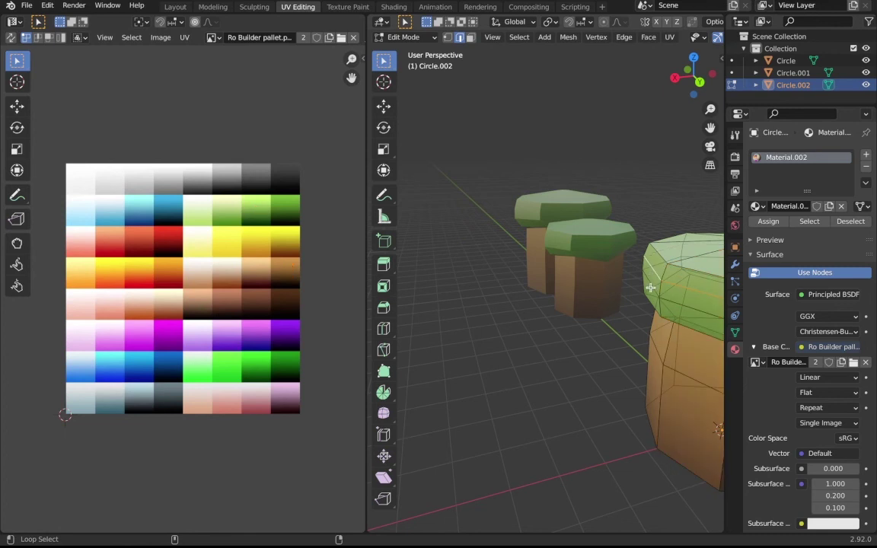
{"action": "key", "text": "s"}
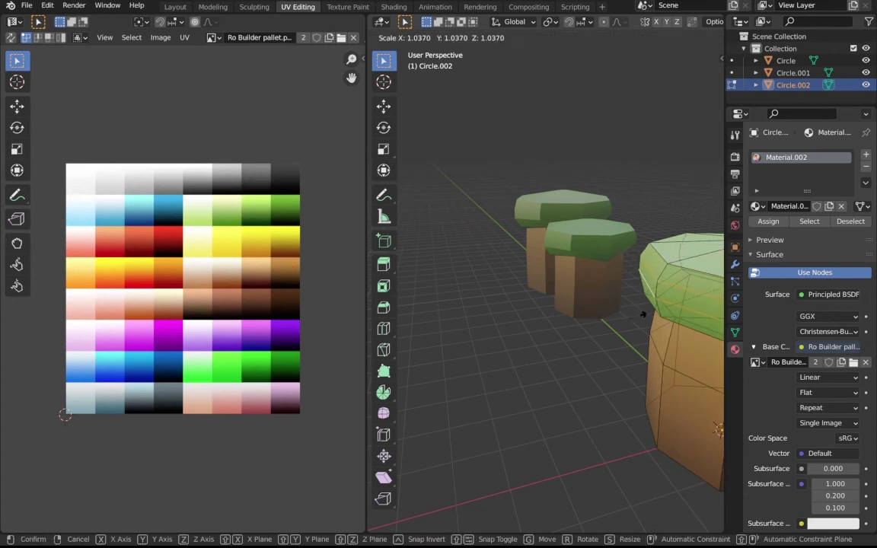
{"action": "left_click", "coordinate": [636, 317]}
{"action": "key", "text": "Tab"}
Lower the edge loop where the body meets the cap's underside about 0.04 m along Z, and return to Object Mode.
{"action": "scroll", "coordinate": [637, 319], "scroll_direction": "left", "scroll_amount": 10}
{"action": "scroll", "coordinate": [636, 320], "scroll_direction": "right", "scroll_amount": 5}
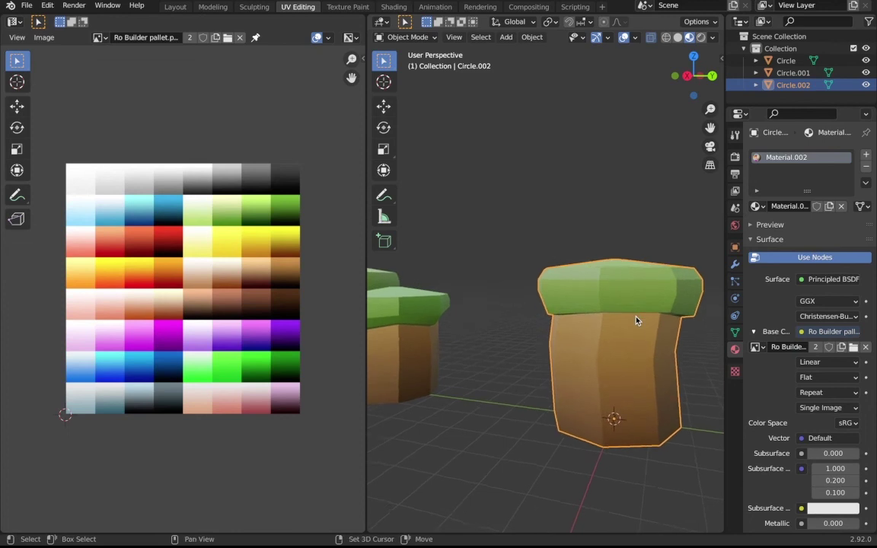
{"action": "scroll", "coordinate": [636, 320], "scroll_direction": "left", "scroll_amount": 5, "text": "shift"}
{"action": "scroll", "coordinate": [438, 290], "scroll_direction": "left", "scroll_amount": 5}
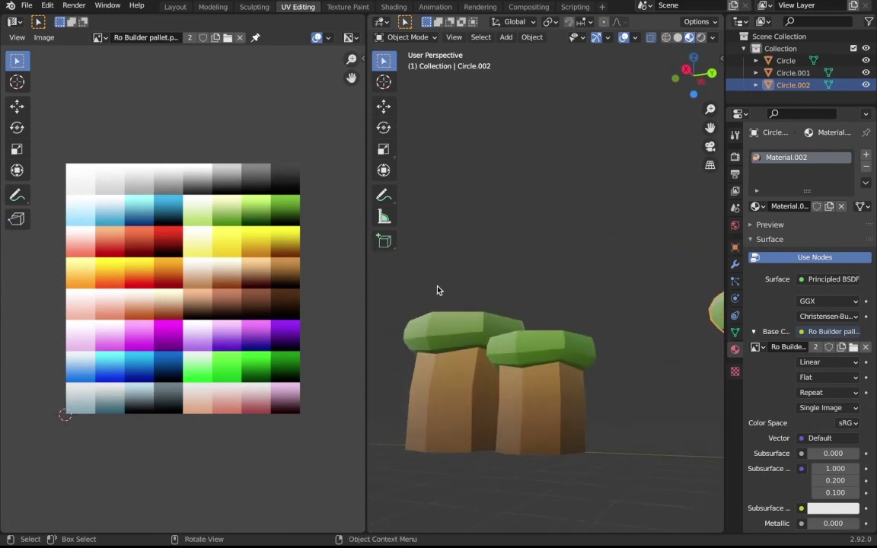
{"action": "scroll", "coordinate": [438, 290], "scroll_direction": "right", "scroll_amount": 5, "text": "shift"}
{"action": "scroll", "coordinate": [437, 290], "scroll_direction": "right", "scroll_amount": 5, "text": "shift"}
{"action": "key", "text": "Tab"}
{"action": "scroll", "coordinate": [437, 288], "scroll_direction": "down", "scroll_amount": 5}
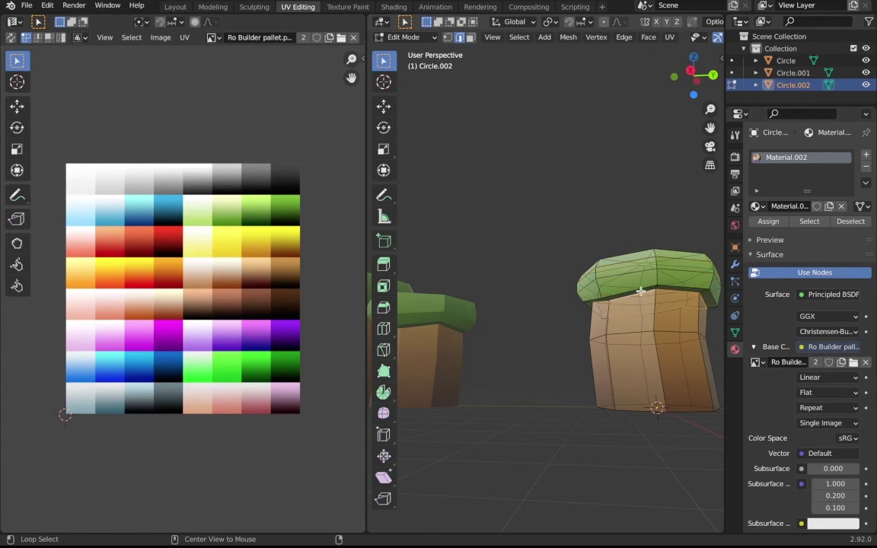
{"action": "key", "text": "g"}
{"action": "key", "text": "z"}
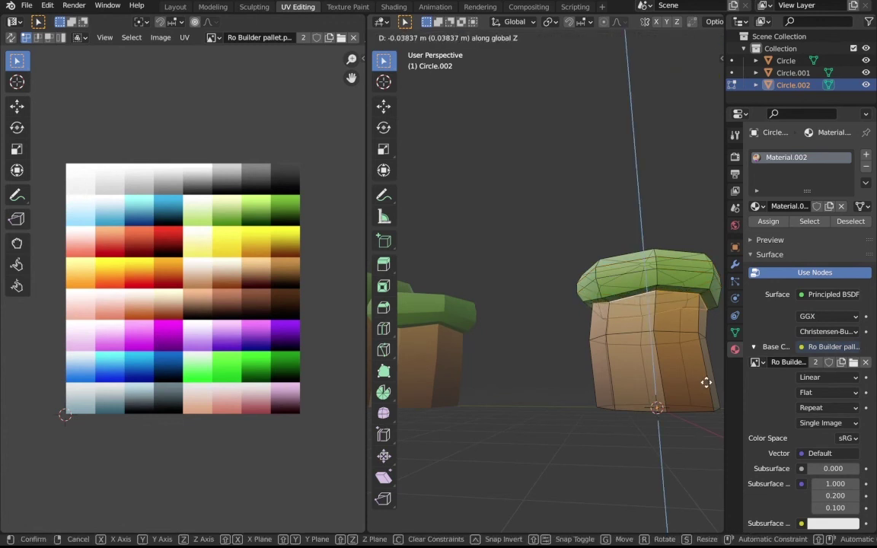
{"action": "left_click", "coordinate": [707, 385]}
{"action": "key", "text": "Tab"}
Nudge the cap's UVs slightly within the light green palette swatch, and inspect the pillar in the Layout workspace.
{"action": "scroll", "coordinate": [706, 386], "scroll_direction": "up", "scroll_amount": 5}
{"action": "scroll", "coordinate": [707, 386], "scroll_direction": "down", "scroll_amount": 5, "text": "ctrl"}
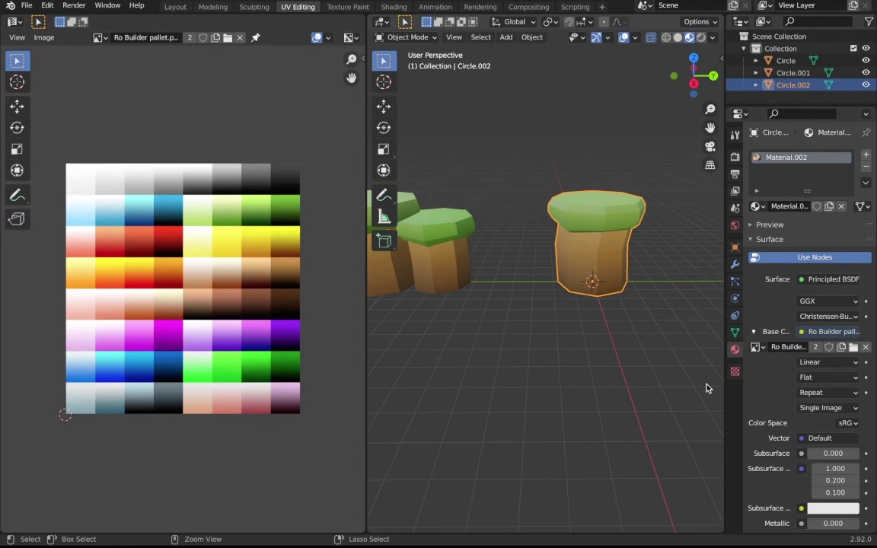
{"action": "scroll", "coordinate": [707, 389], "scroll_direction": "up", "scroll_amount": 3, "text": "ctrl"}
{"action": "scroll", "coordinate": [707, 389], "scroll_direction": "up", "scroll_amount": 5, "text": "shift"}
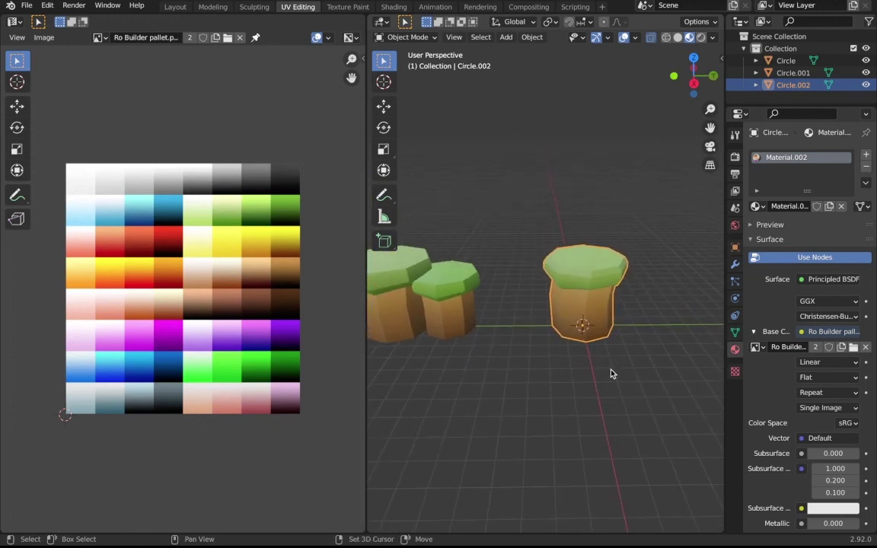
{"action": "scroll", "coordinate": [611, 373], "scroll_direction": "down", "scroll_amount": 5}
{"action": "key", "text": "KP_Decimal"}
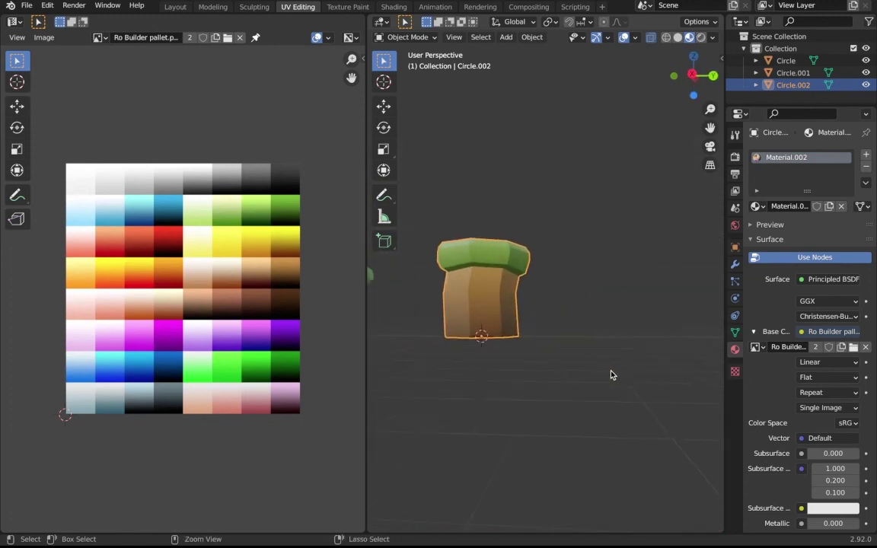
{"action": "key", "text": "Tab"}
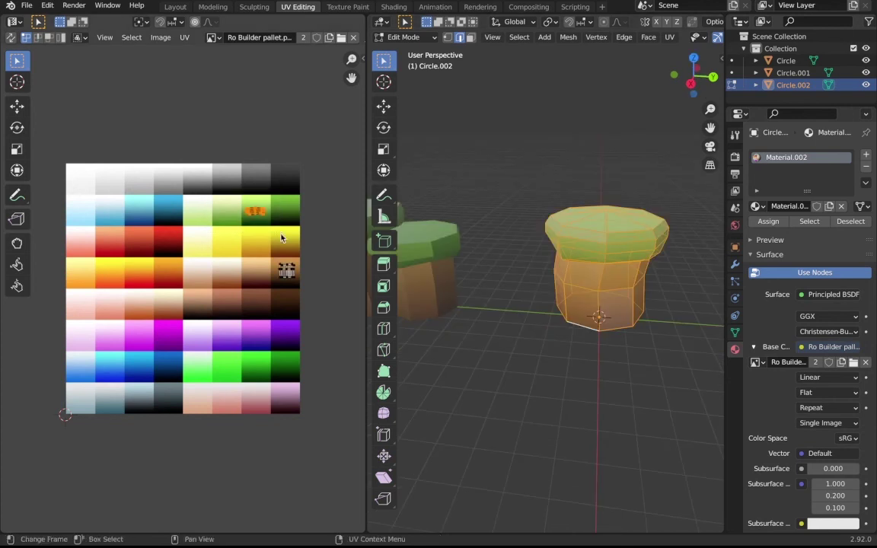
{"action": "key", "text": "g"}
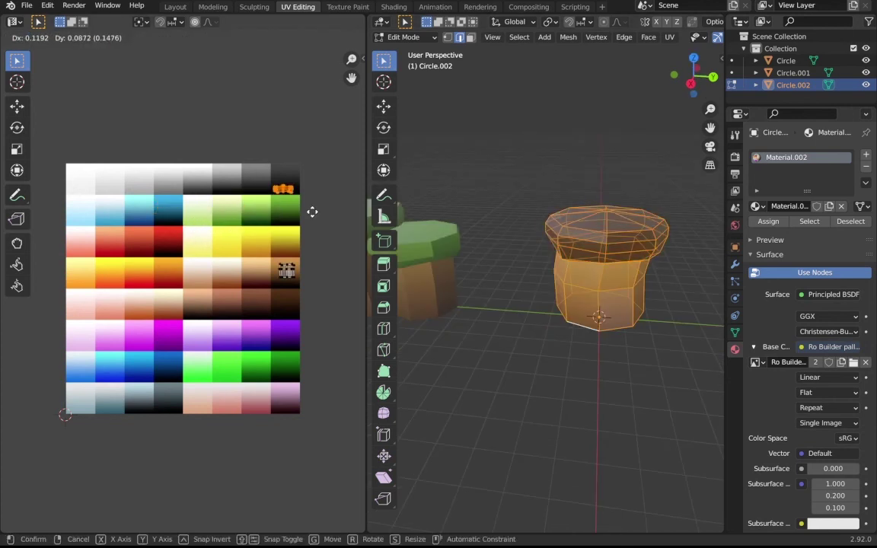
{"action": "left_click", "coordinate": [280, 232]}
{"action": "key", "text": "Tab"}
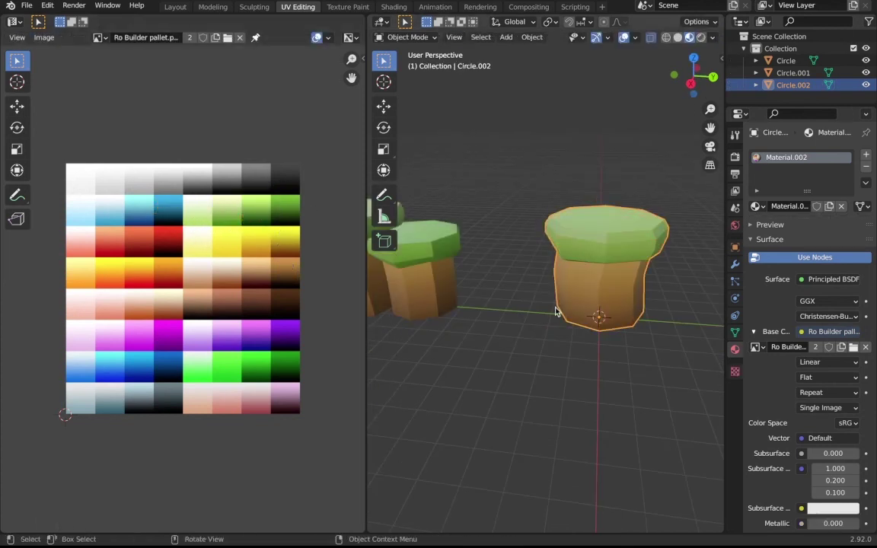
{"action": "left_click", "coordinate": [180, 5]}
{"action": "middle_click_drag", "start_coordinate": [460, 214], "coordinate": [470, 223]}
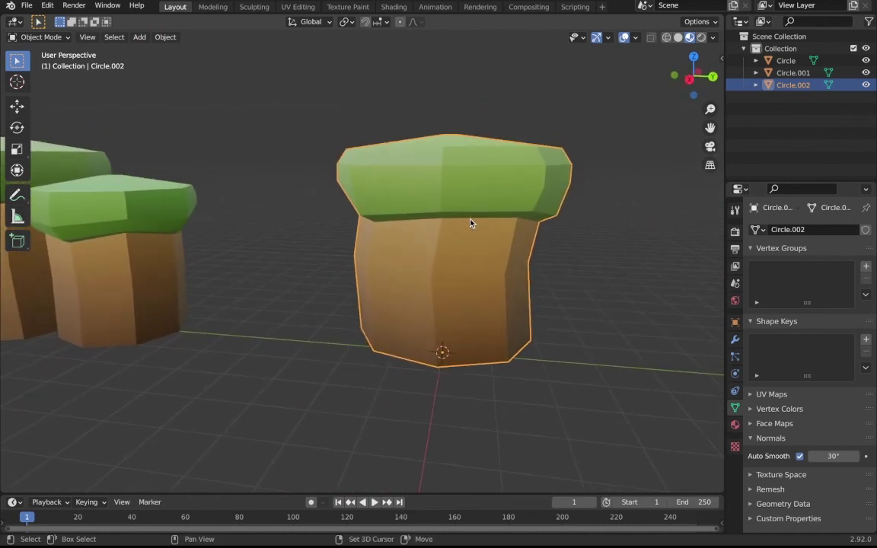